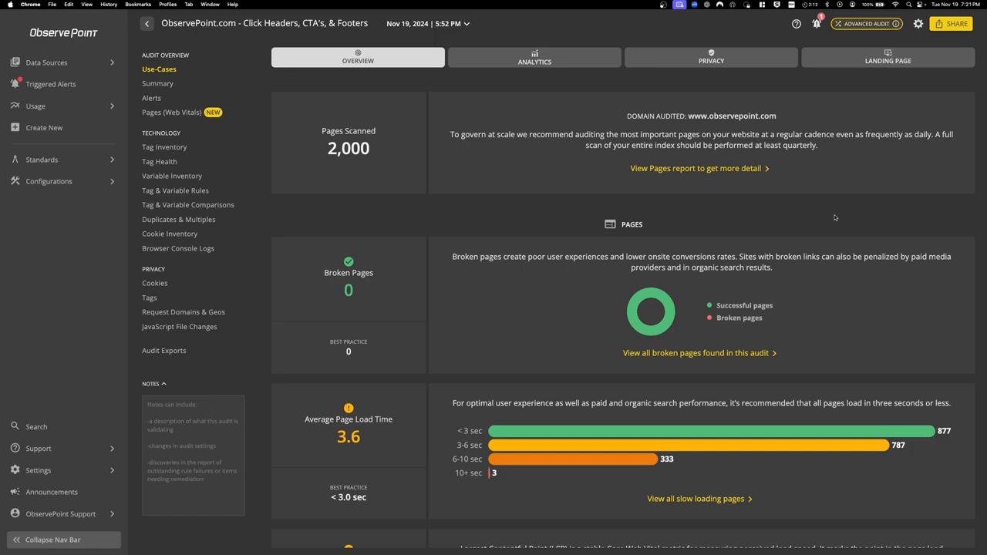
Review the Pages (Web Vitals) report of the Click Headers, CTA's, & Footers audit and open the audit for editing.
click(167, 113)
scroll(591, 366, down, 5)
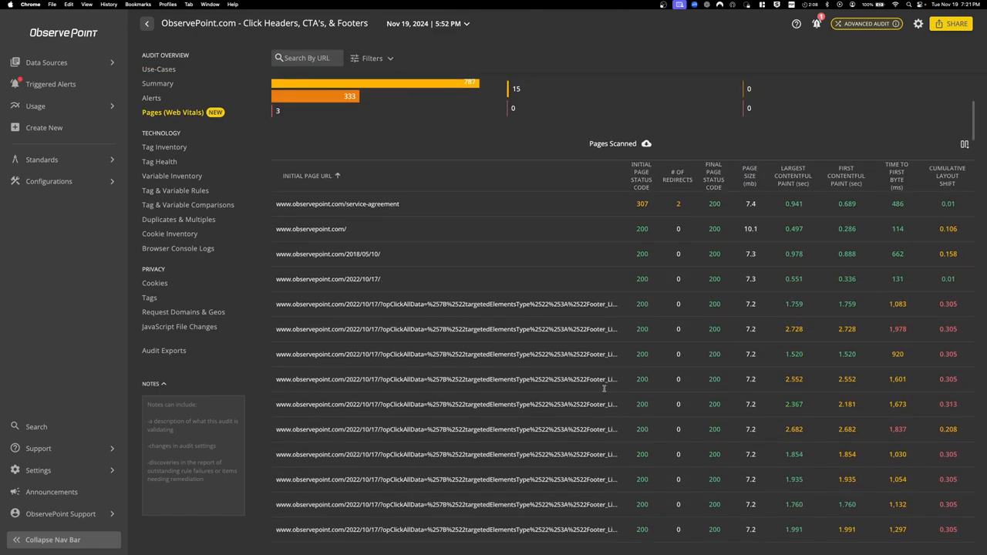
scroll(591, 365, up, 5)
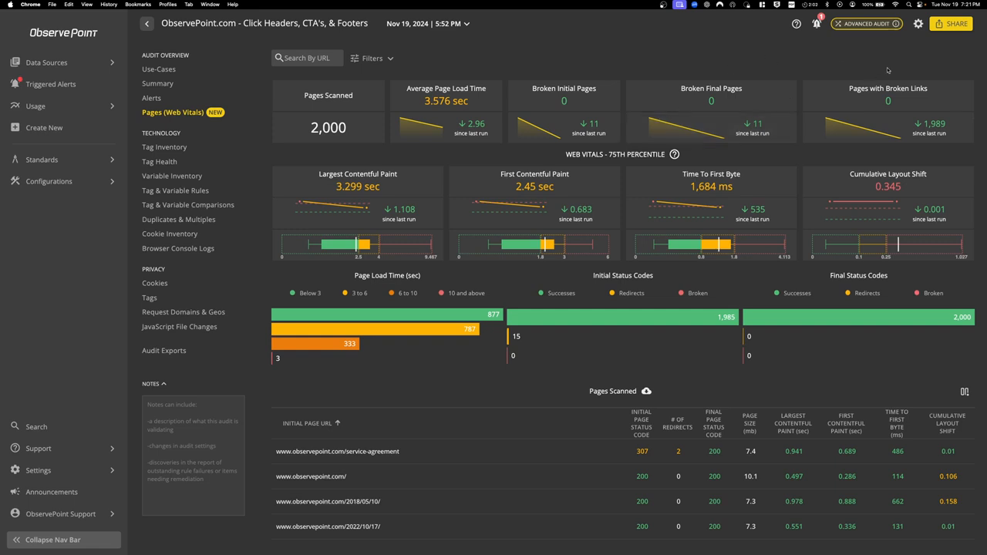
click(917, 24)
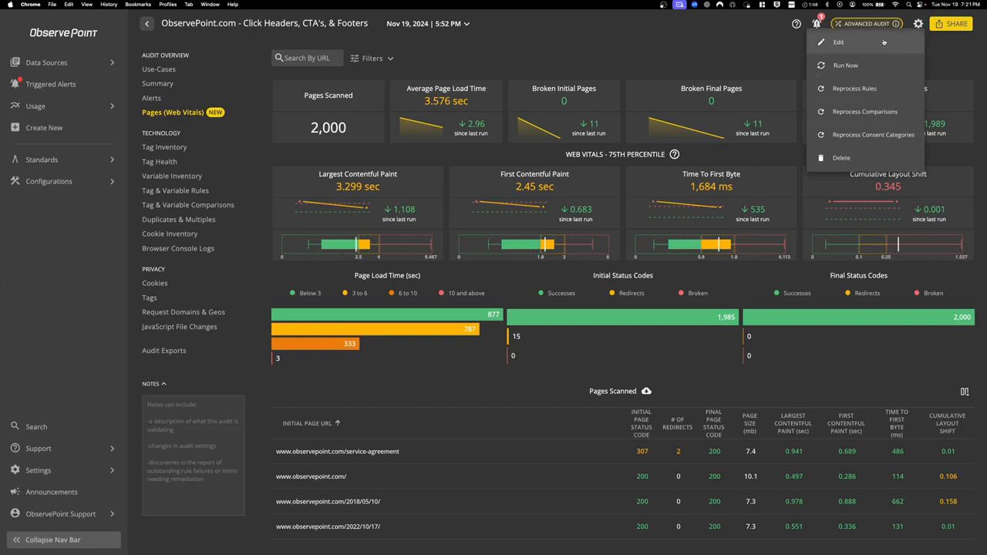
click(884, 42)
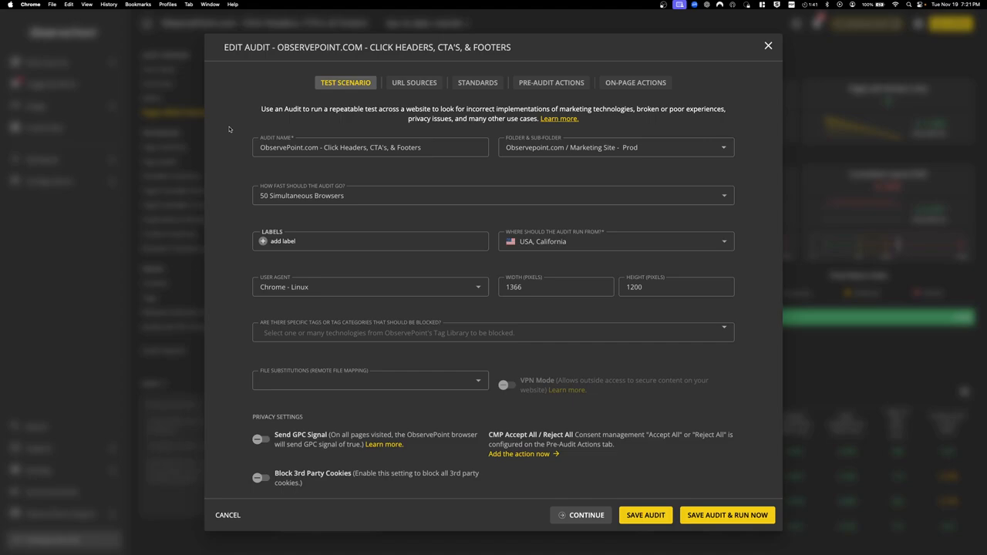
Look up the ClickAll+ Solution Implementation Guide in the Help Center and read its overview and implementation sections.
click(154, 17)
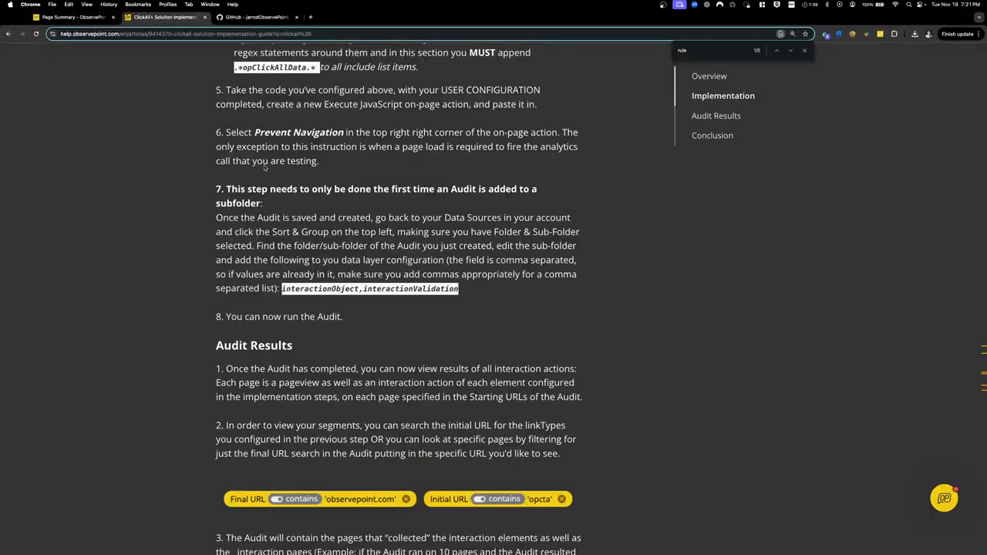
scroll(265, 167, up, 20)
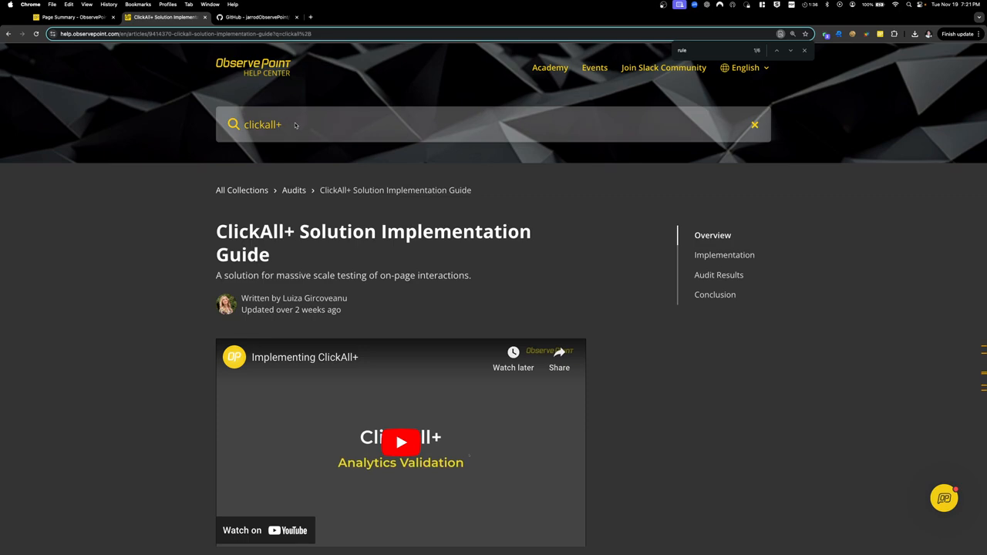
click(295, 128)
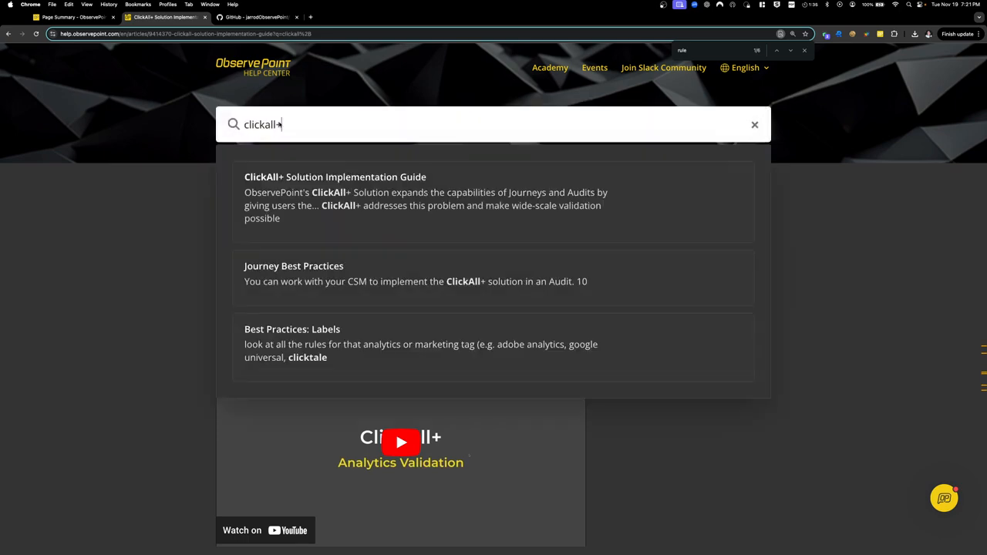
click(367, 195)
scroll(177, 245, down, 5)
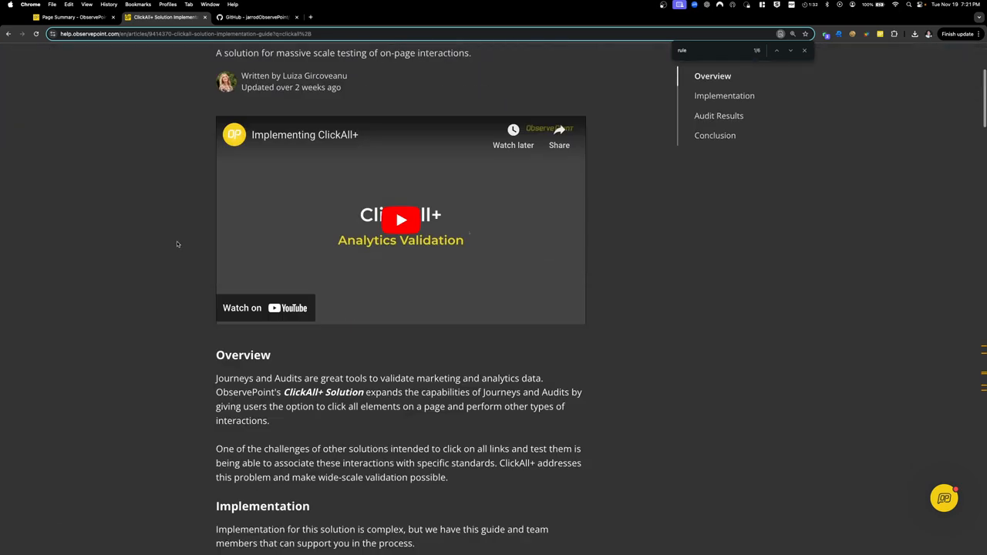
scroll(176, 244, down, 3)
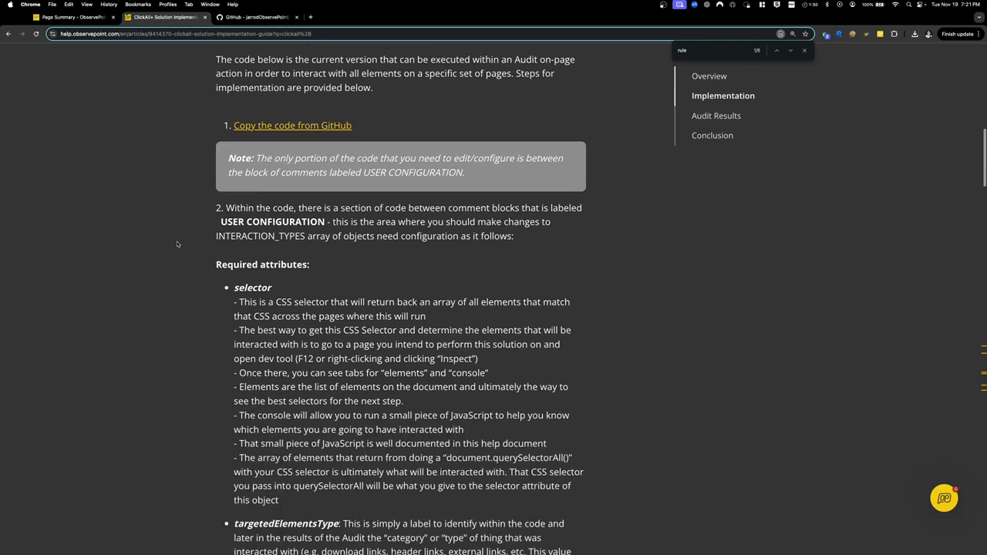
scroll(177, 245, up, 2)
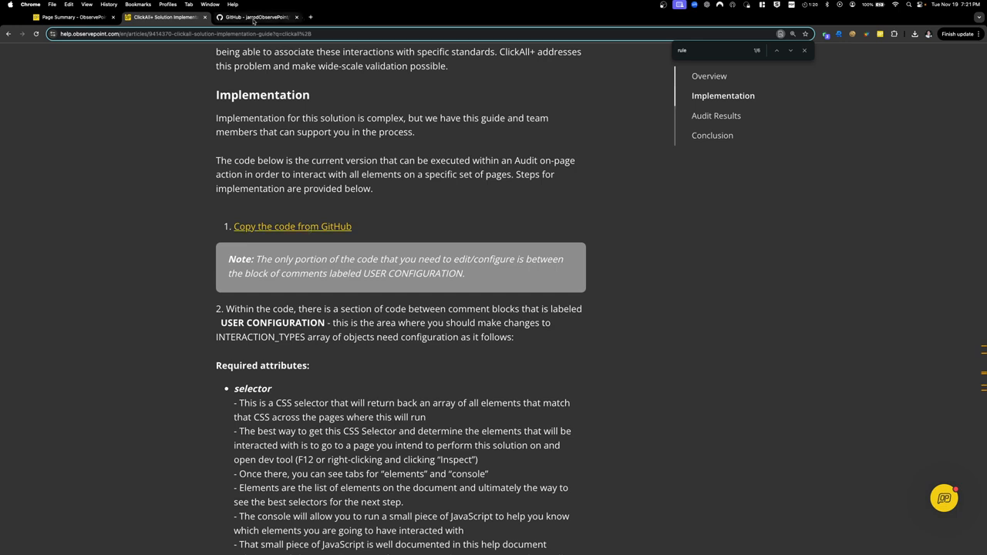
Close the existing GitHub page and open clickAllPlus.js through the guide's GitHub link to examine its USER CONFIGURATION block.
click(252, 21)
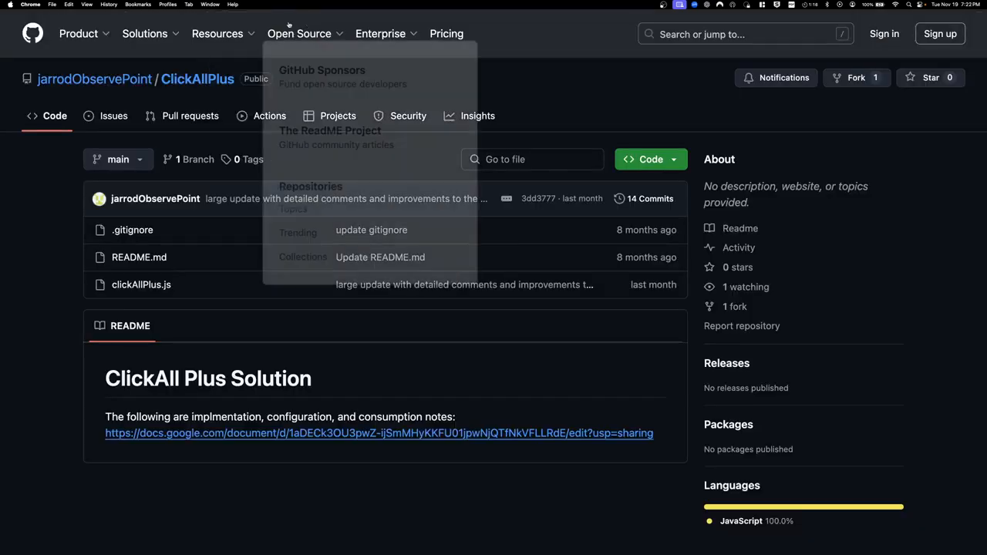
click(297, 17)
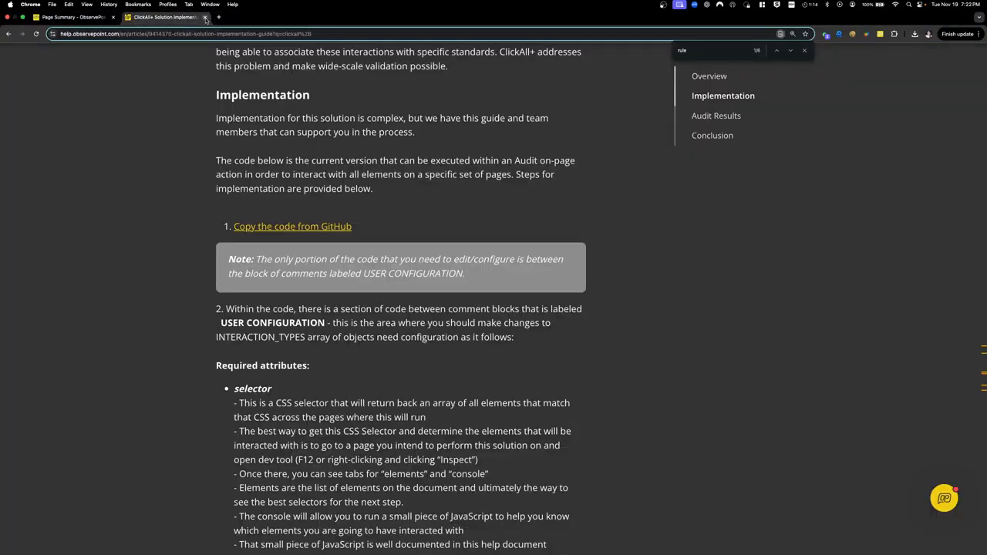
click(289, 226)
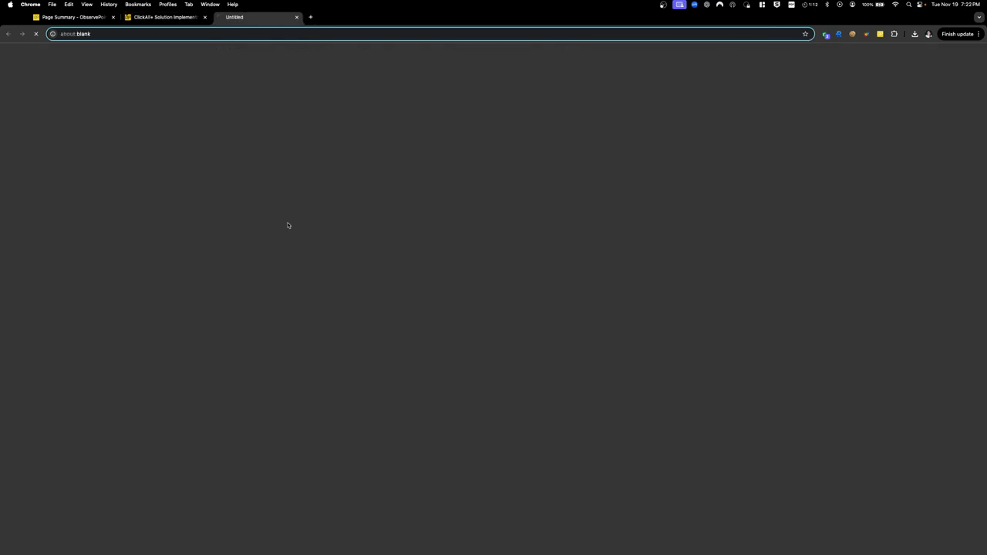
scroll(375, 349, down, 5)
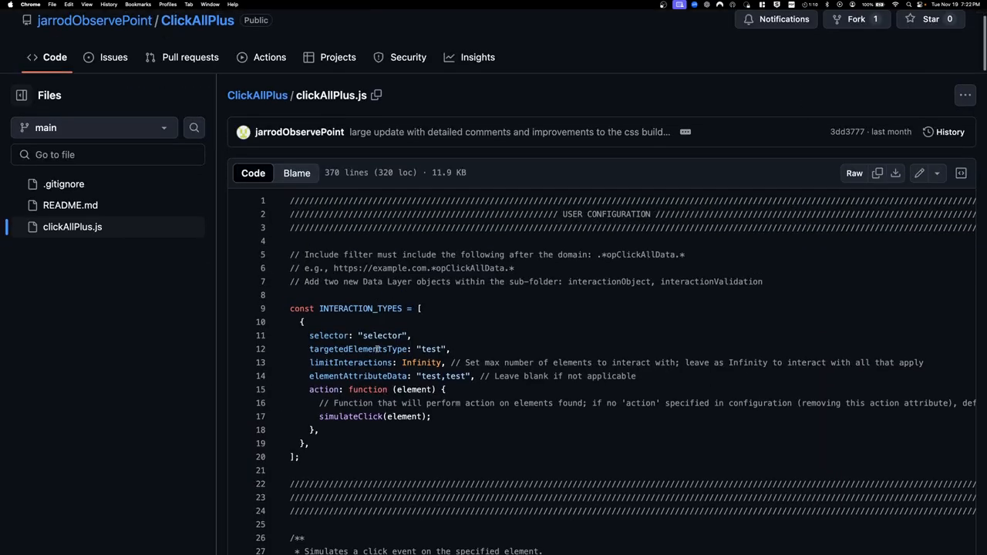
scroll(376, 349, up, 5)
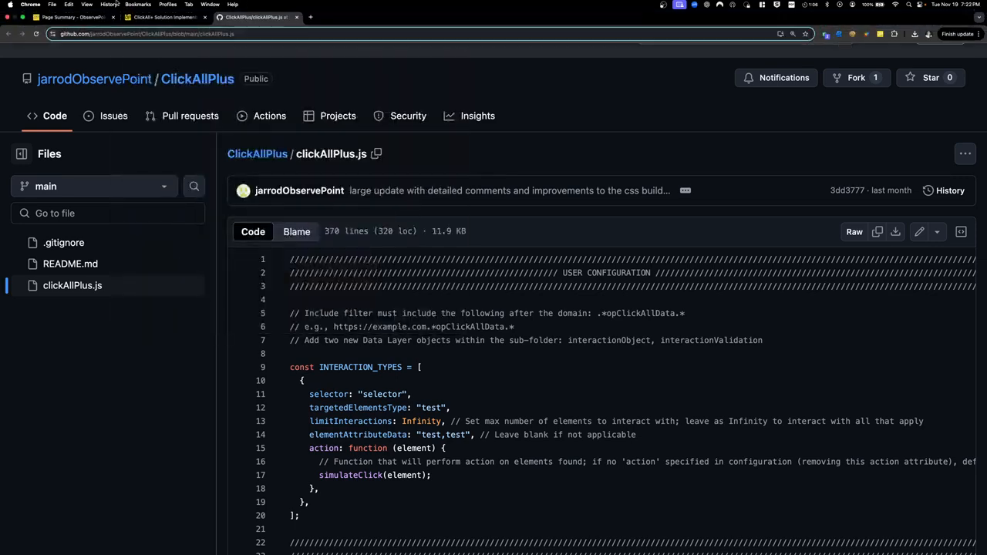
Return to the audit editor, check the available folder and sub-folder choices, and leave the editor without saving.
click(73, 17)
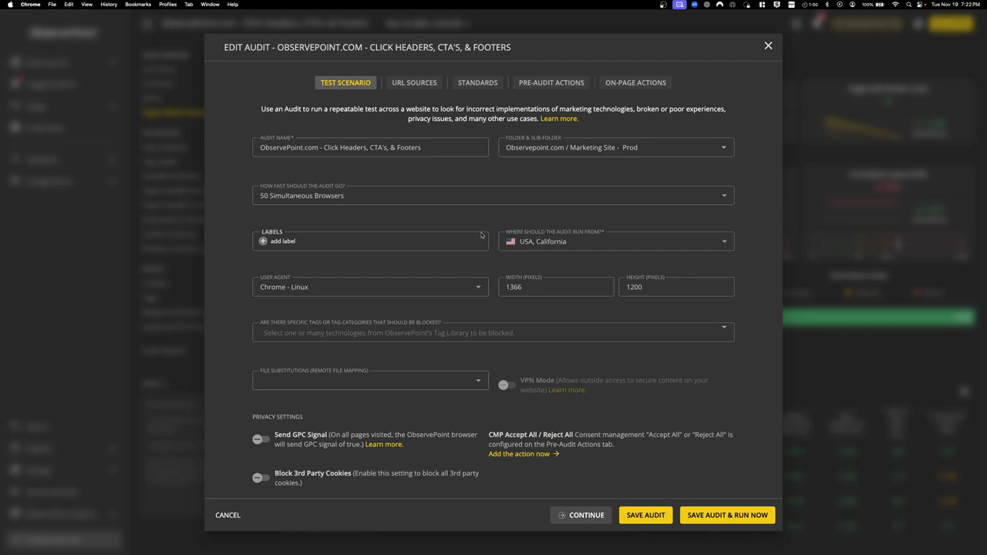
click(662, 146)
click(662, 147)
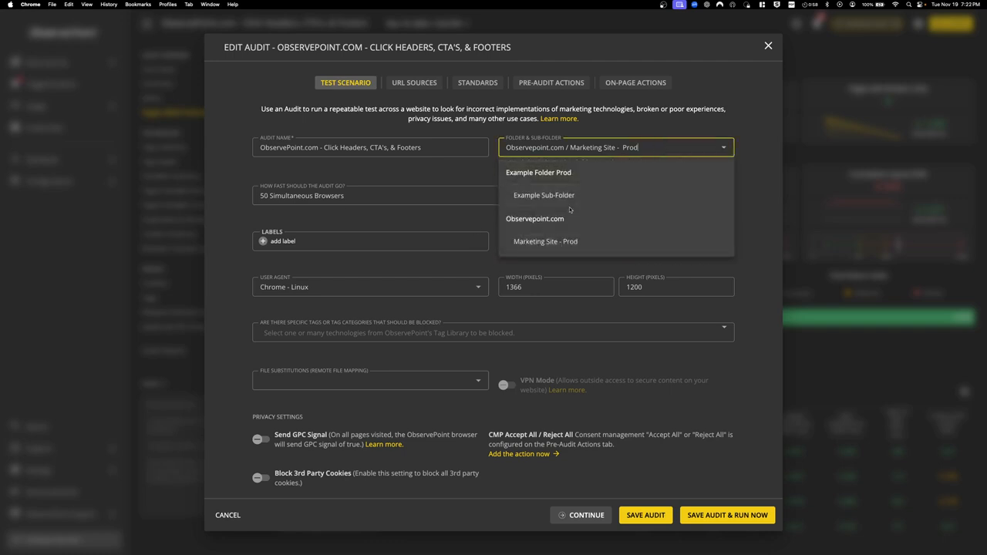
click(756, 215)
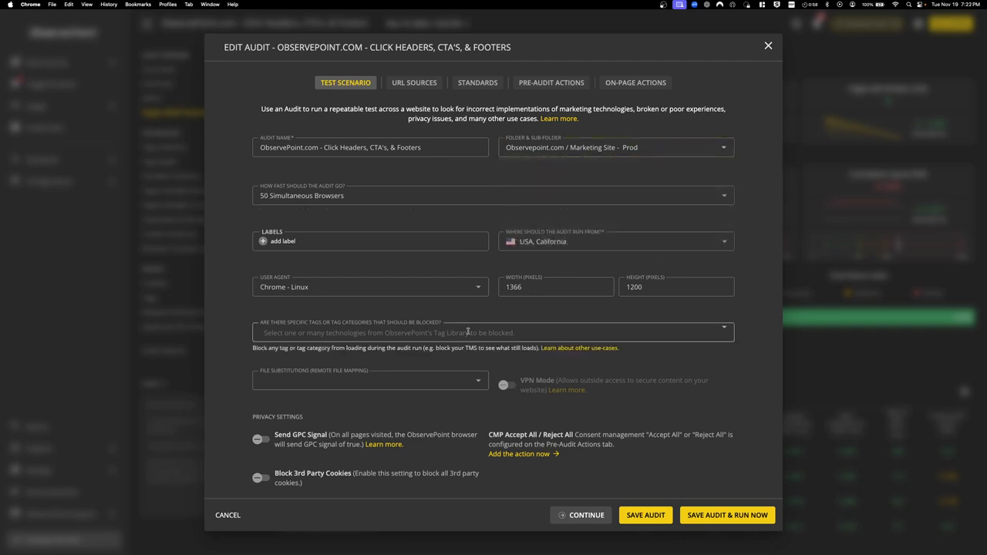
click(229, 516)
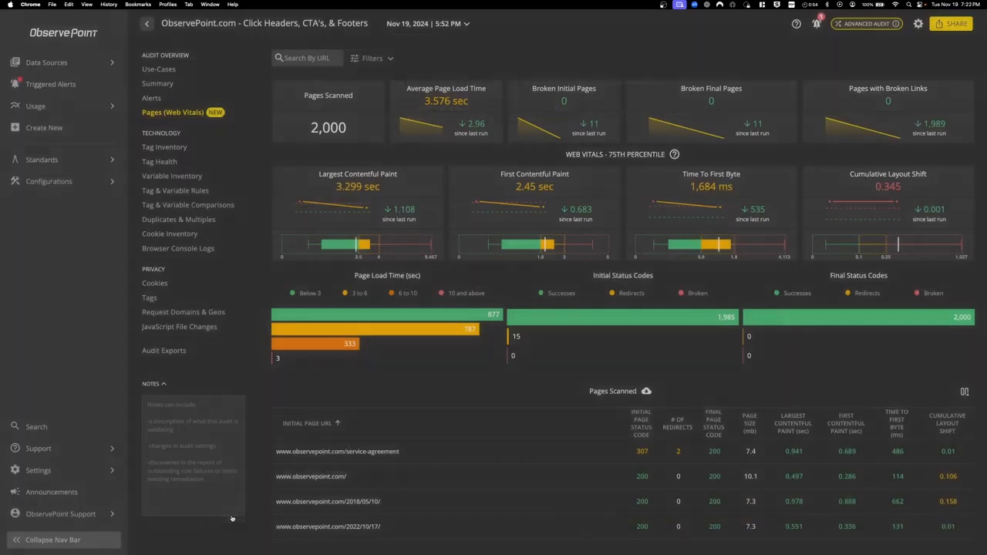
Inspect the data layer entries in the settings of the Marketing Site - Prod sub-folder under Data Sources, and close them without saving.
click(148, 27)
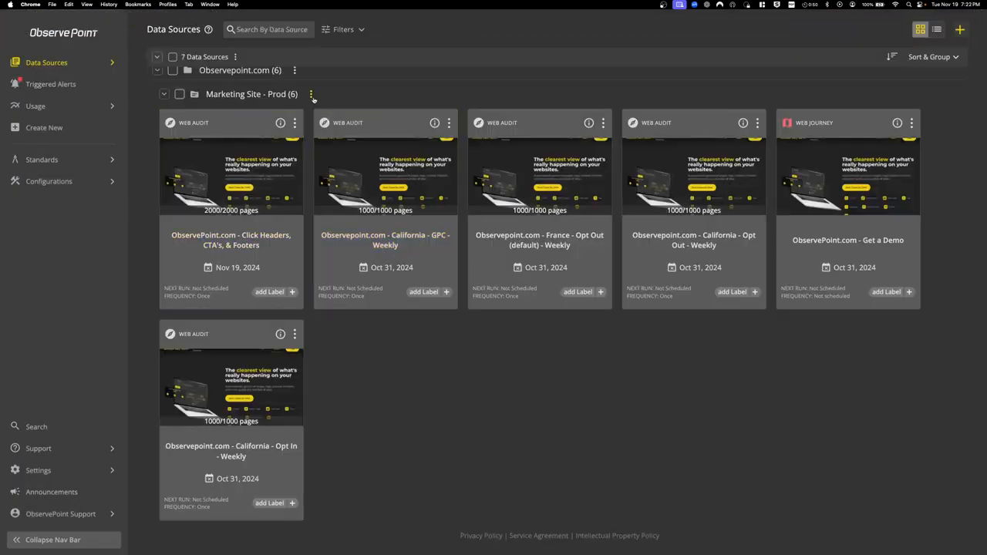
click(311, 94)
click(365, 117)
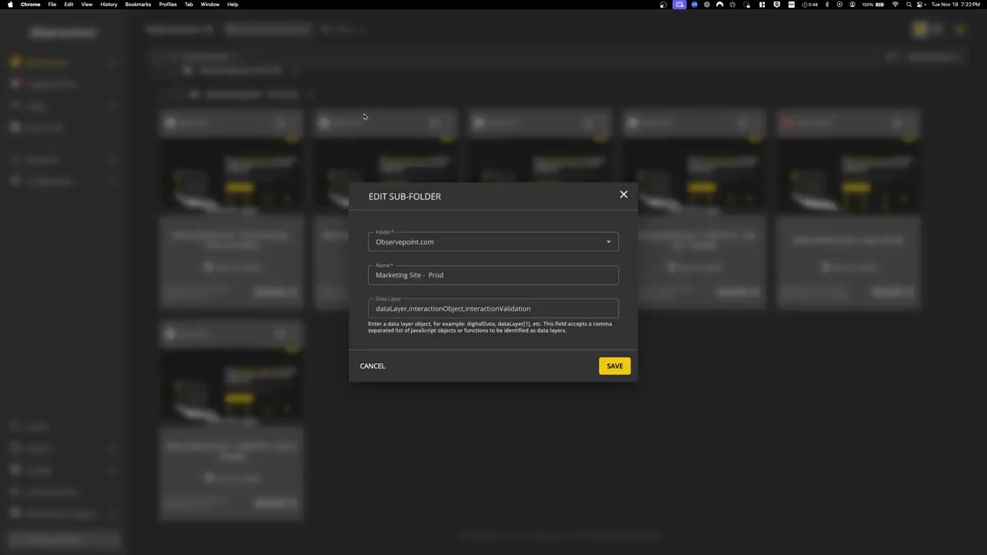
click(433, 309)
double_click(432, 309)
double_click(499, 309)
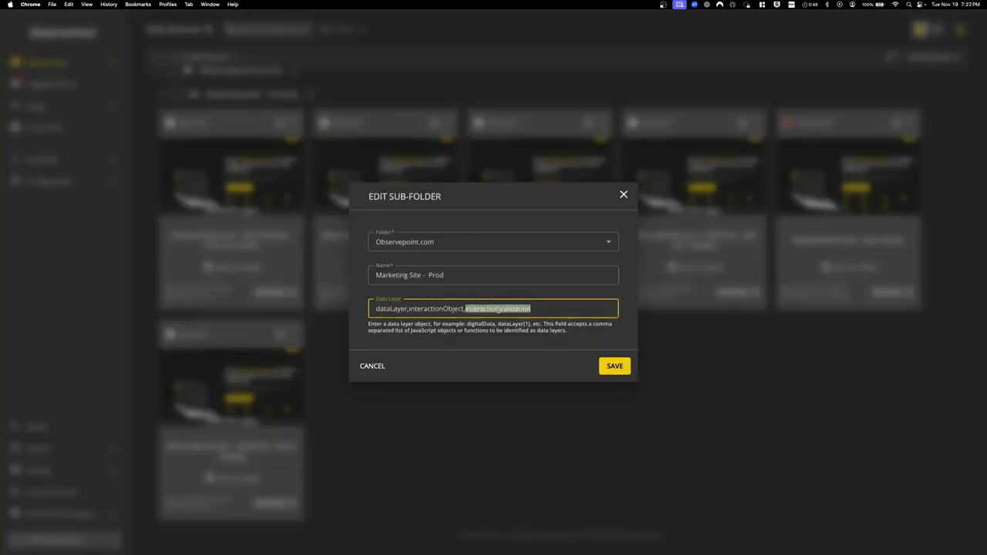
drag(453, 195, 368, 193)
click(367, 367)
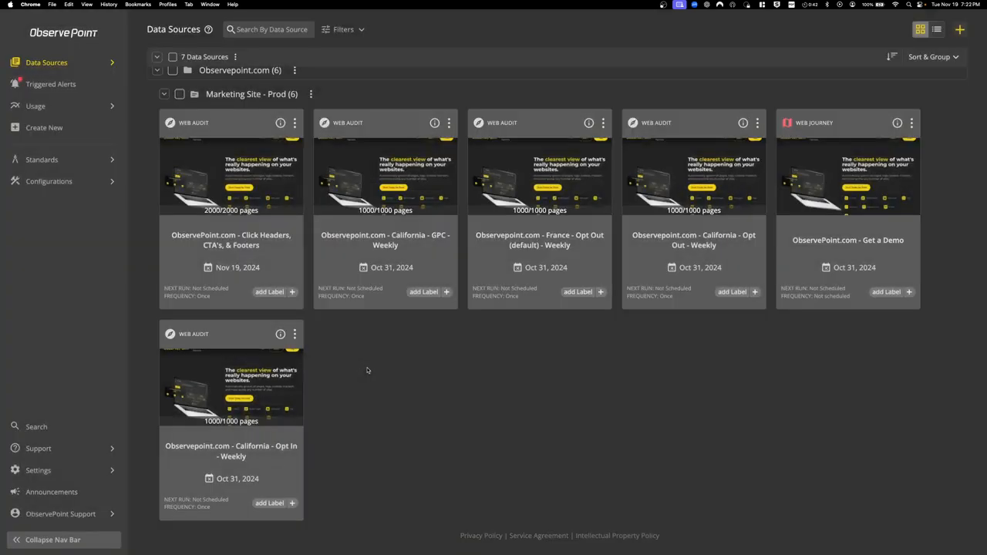
Check the implementation guide's instructions for adding data layer objects to the audit's sub-folder.
click(161, 17)
scroll(387, 274, down, 20)
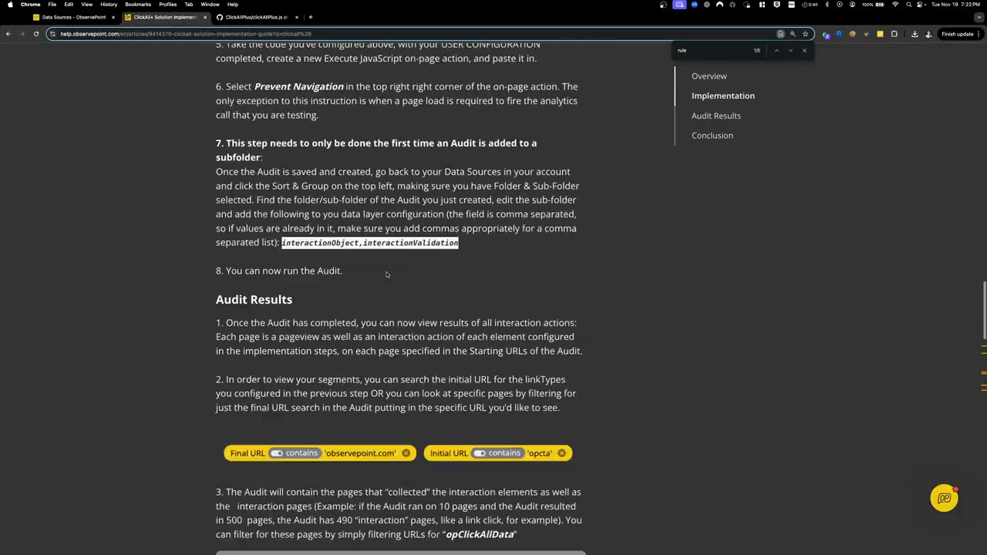
scroll(387, 275, up, 3)
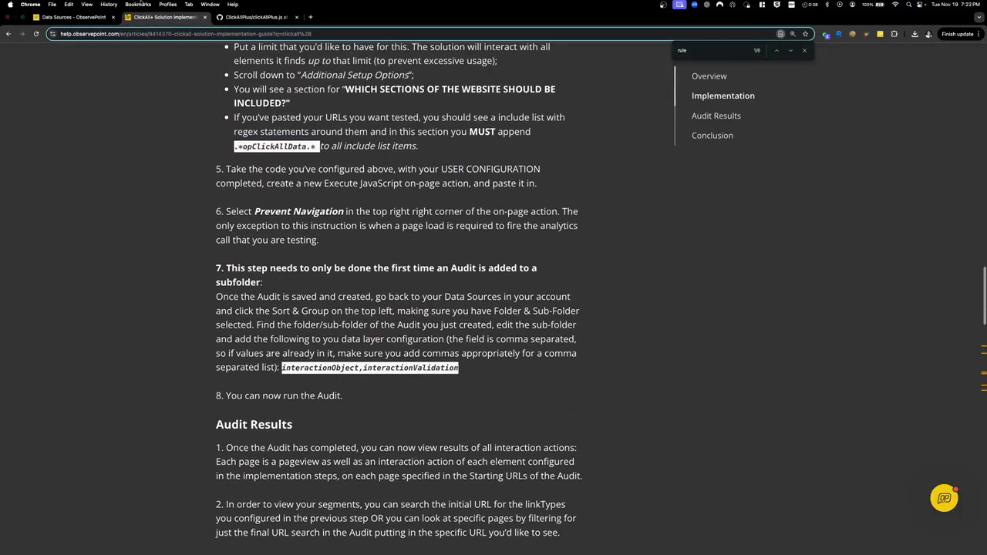
Reopen the Click Headers, CTA's, & Footers audit for editing and show its URL sources.
click(78, 19)
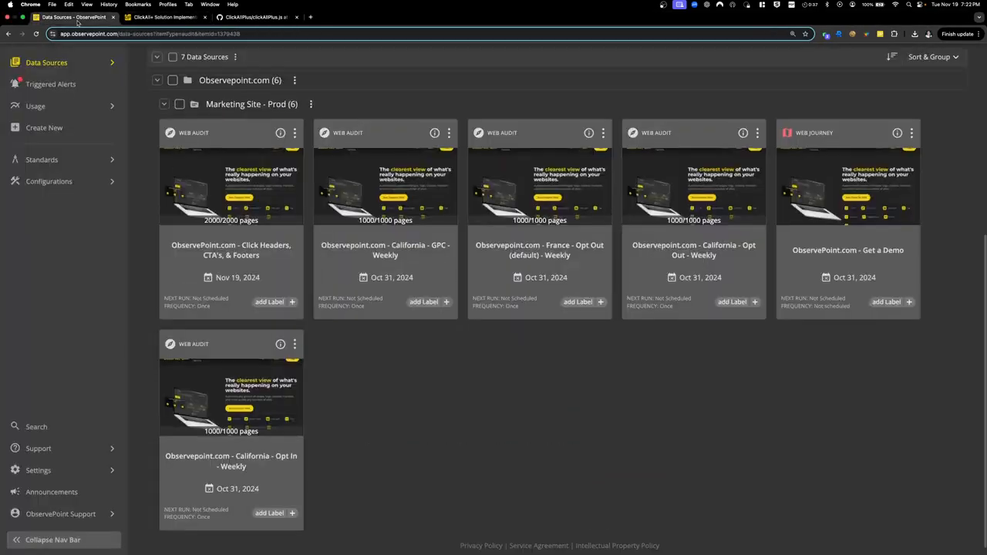
click(270, 199)
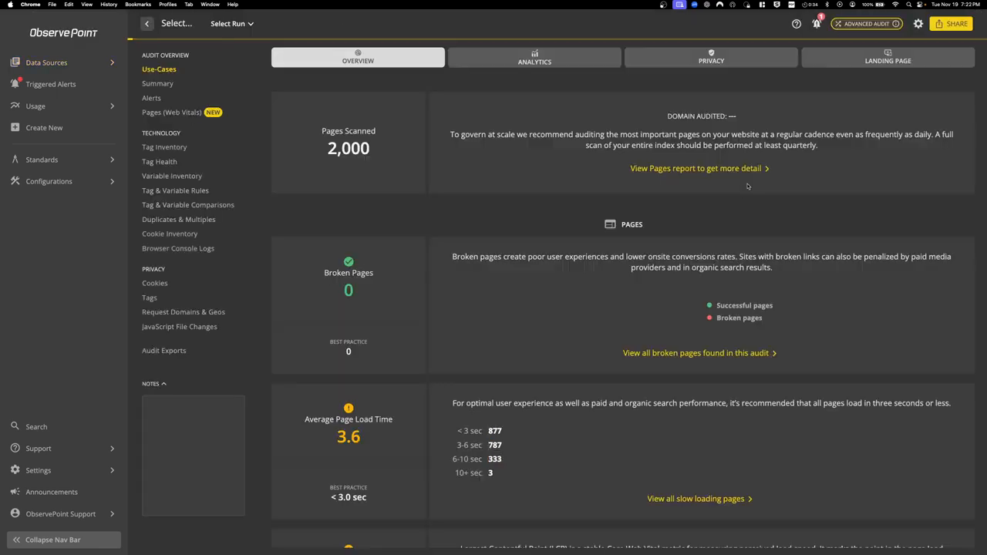
click(919, 25)
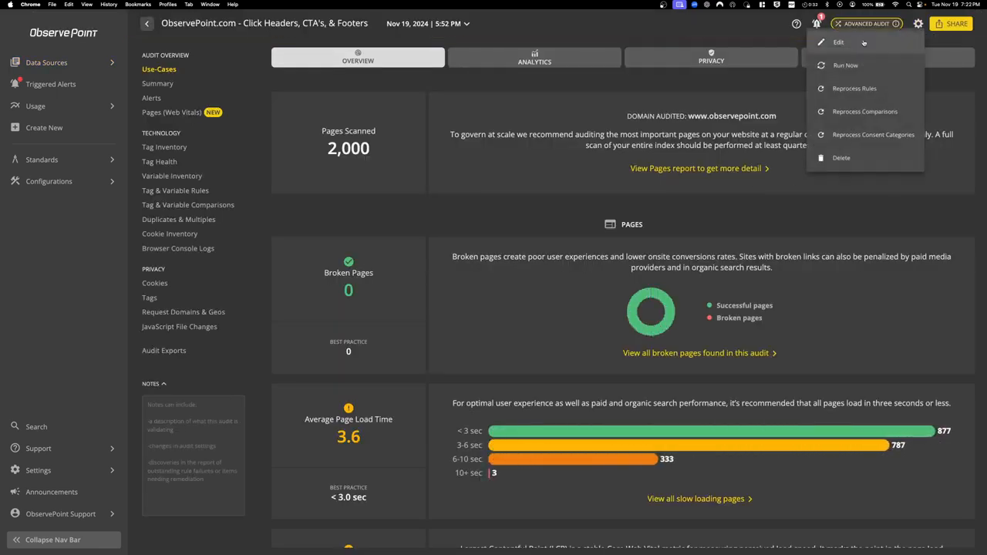
click(798, 39)
click(419, 85)
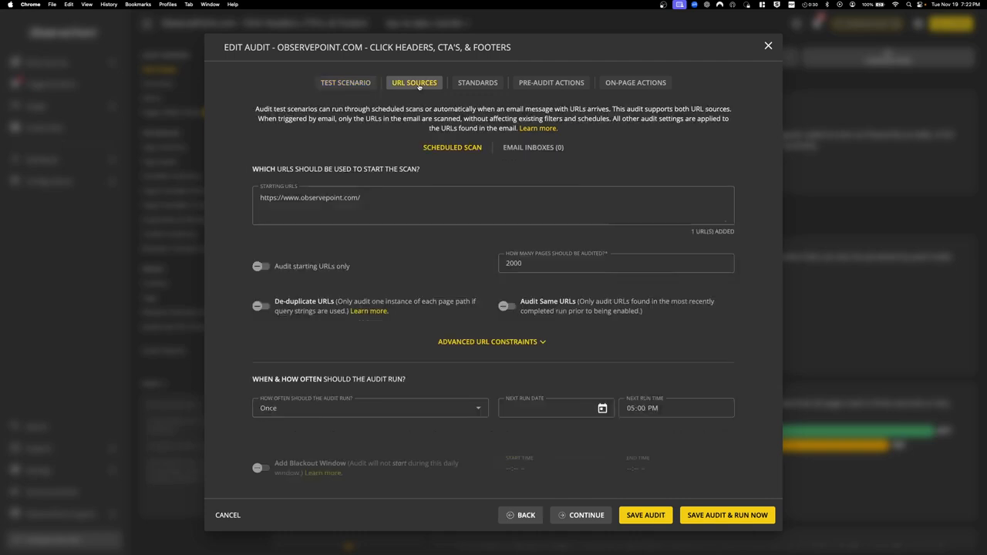
Examine the starting URL and the number of pages to audit in the URL sources.
click(414, 201)
triple_click(414, 199)
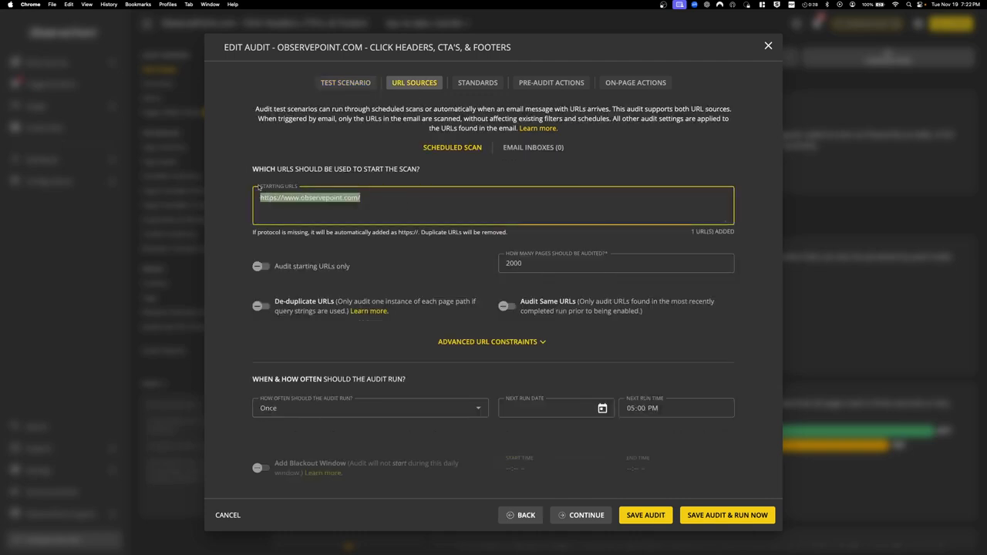
click(556, 263)
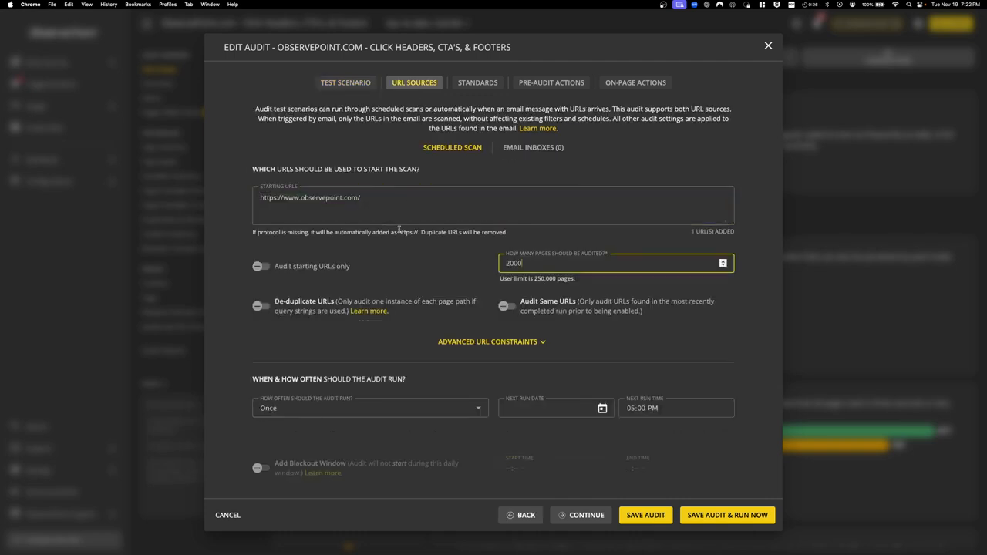
triple_click(391, 199)
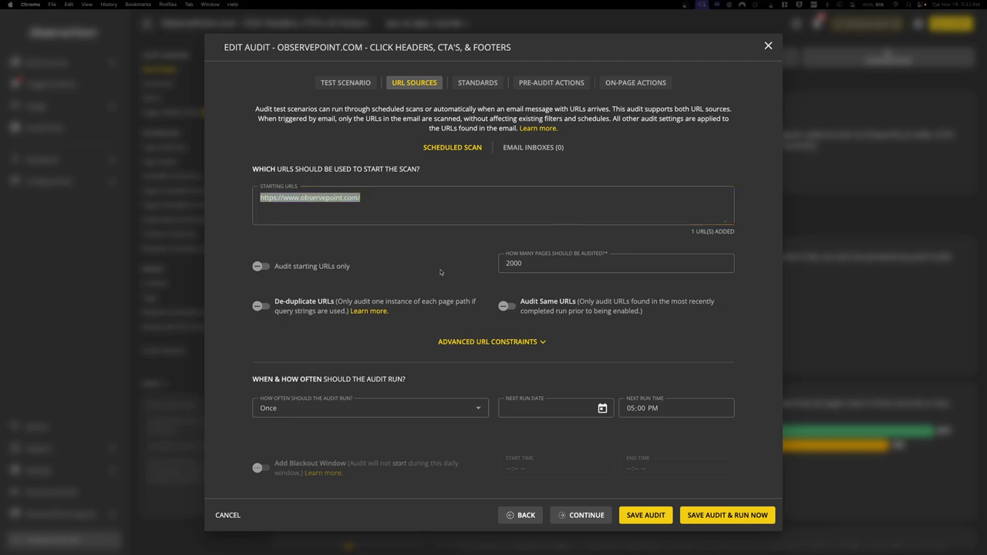
Show the advanced URL constraints and examine the ([^.]|$) ending of the included section's pattern.
click(477, 341)
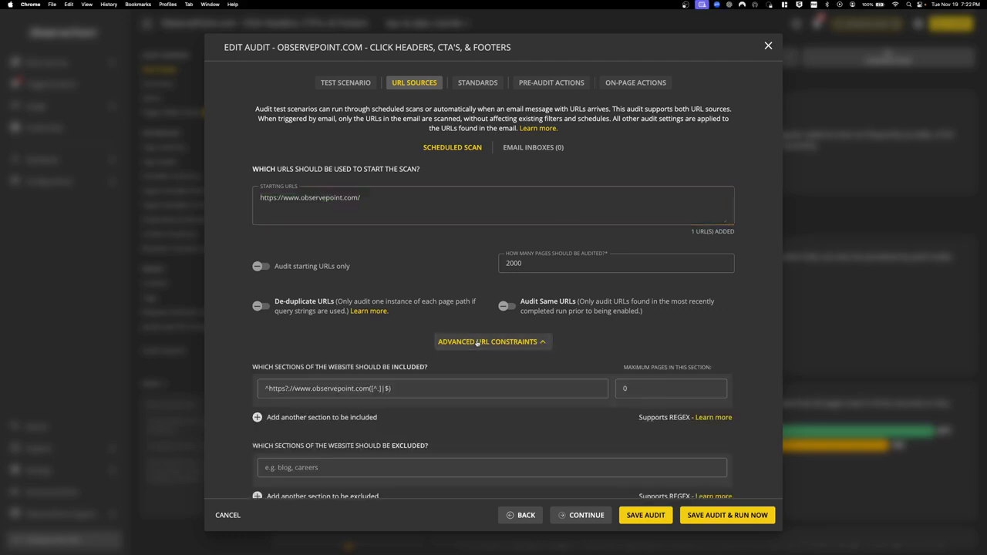
scroll(476, 344, down, 2)
click(402, 290)
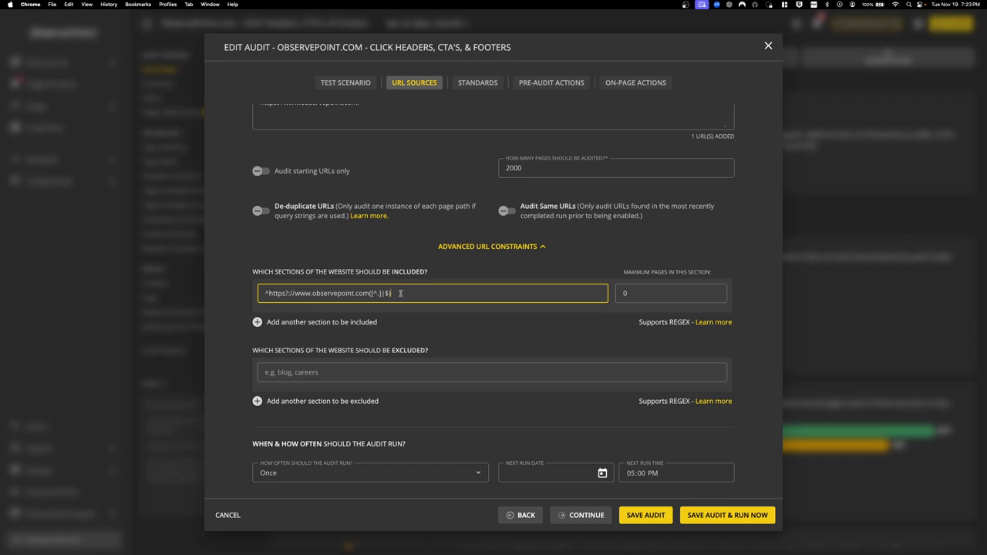
key(shift+Left)
key(shift+Left)
key(shift+Left)
key(shift+Left)
key(shift+Left)
key(shift+Left)
key(shift+Left)
Copy .*opClickAllData.* from the implementation guide and substitute it for the ([^.]|$) ending of the included section's pattern.
key(ctrl+Tab)
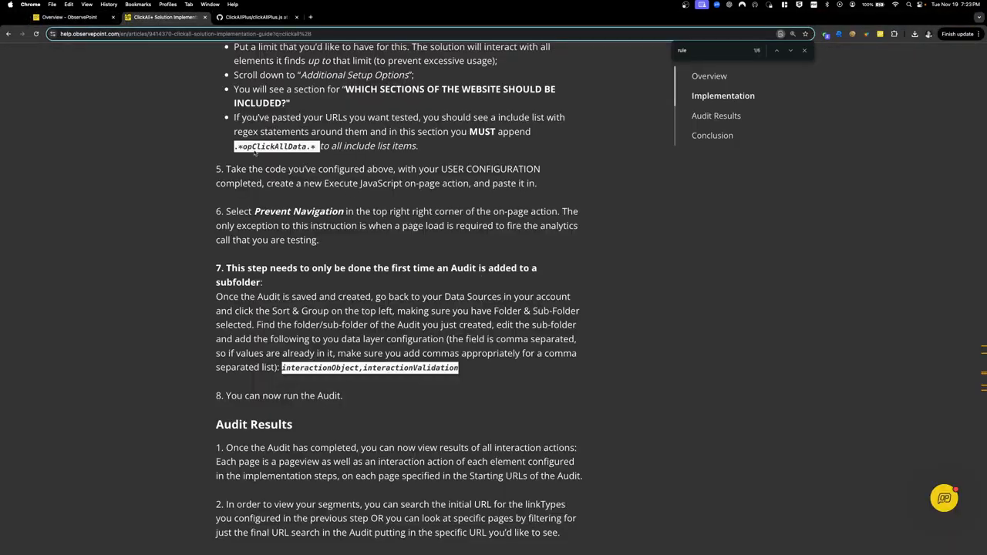
drag(236, 148, 318, 150)
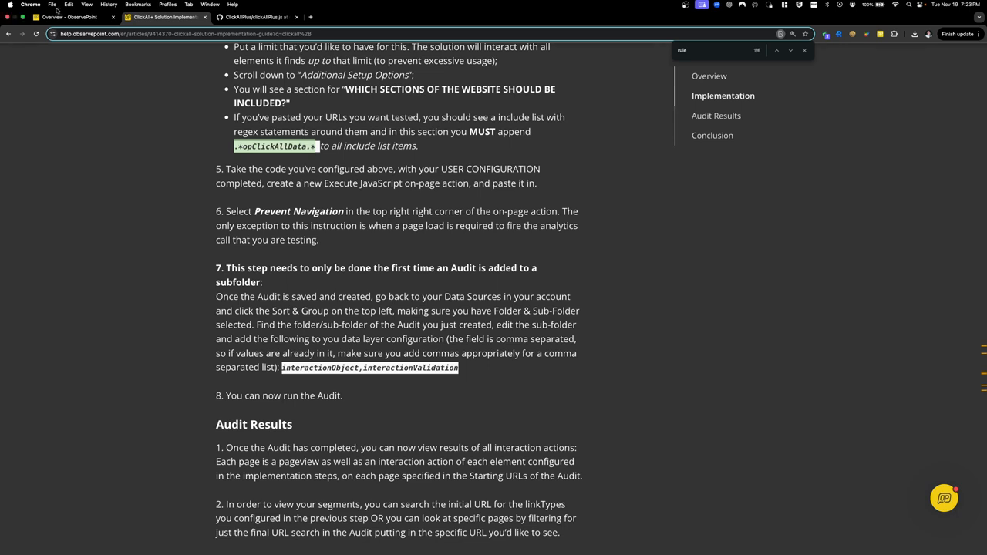
key(ctrl+shift+Tab)
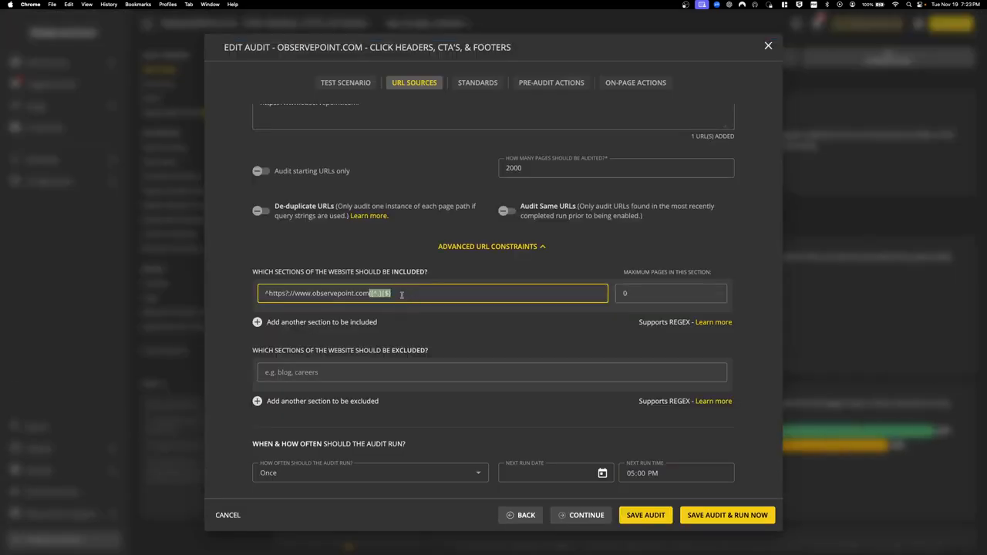
drag(402, 296, 370, 295)
key(super+v)
click(448, 323)
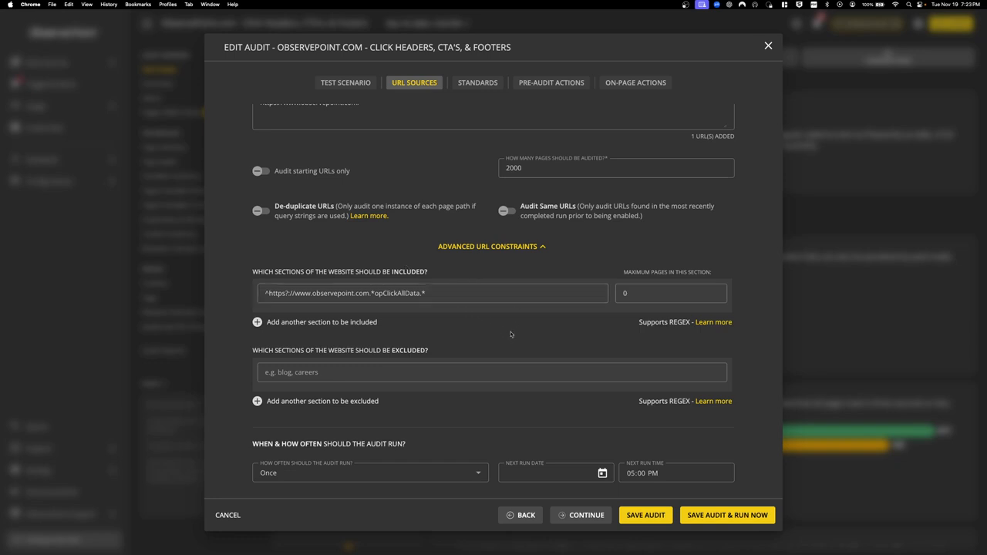
Compare the included section's pattern with the audit's starting URL.
click(392, 290)
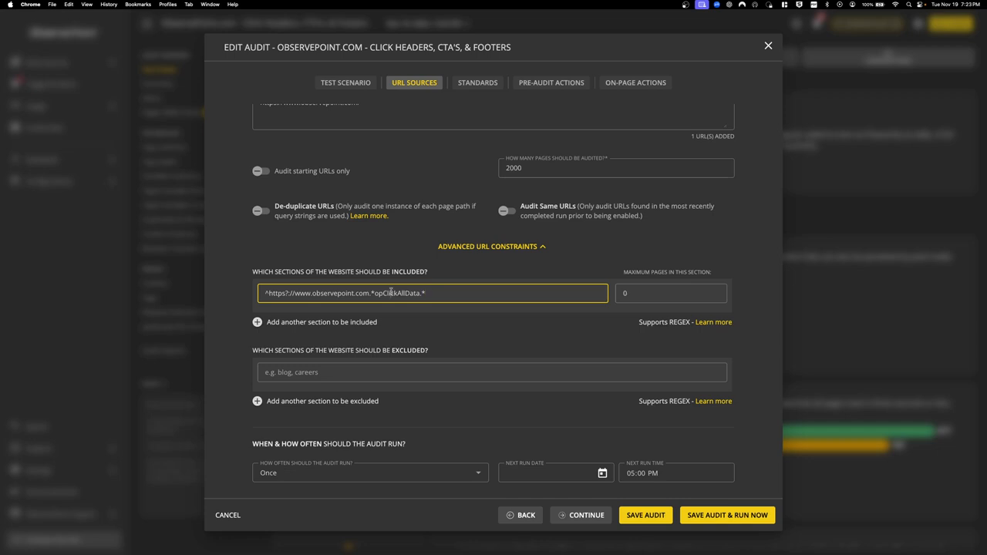
triple_click(391, 292)
click(469, 333)
scroll(469, 333, up, 3)
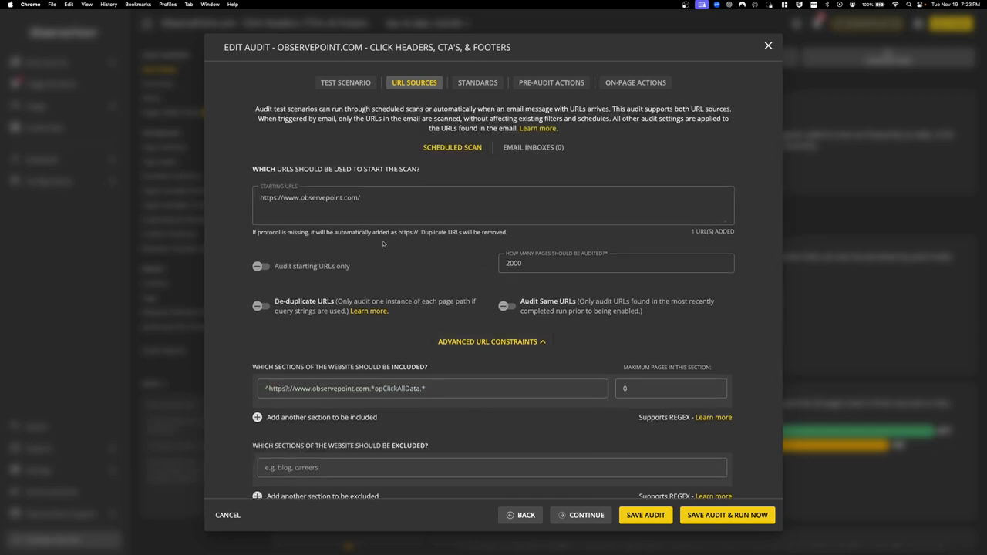
triple_click(341, 198)
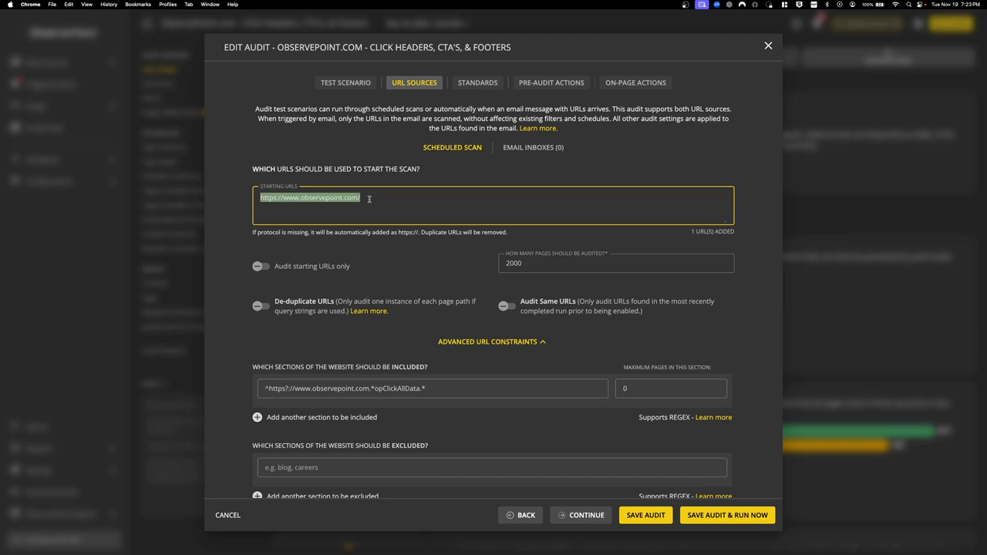
drag(436, 388, 206, 380)
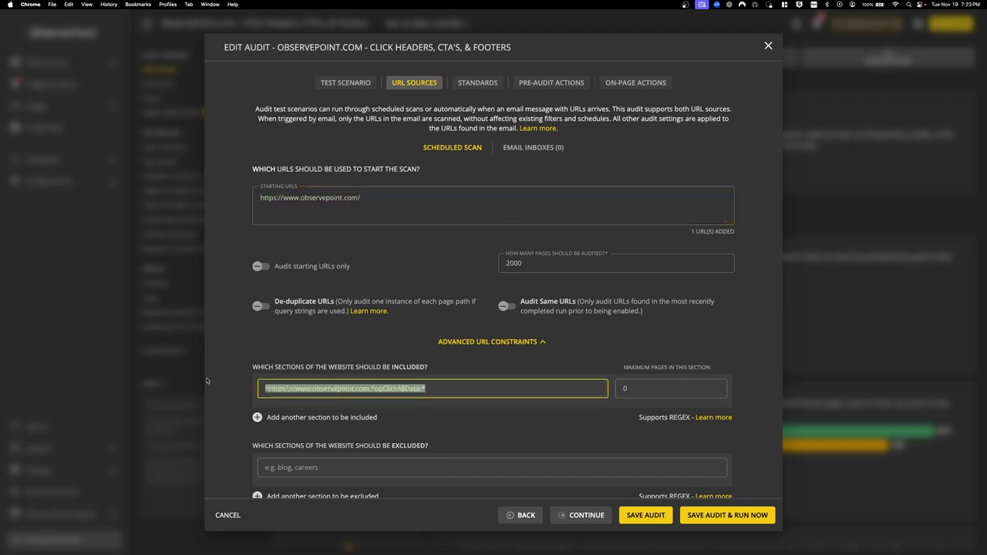
click(355, 343)
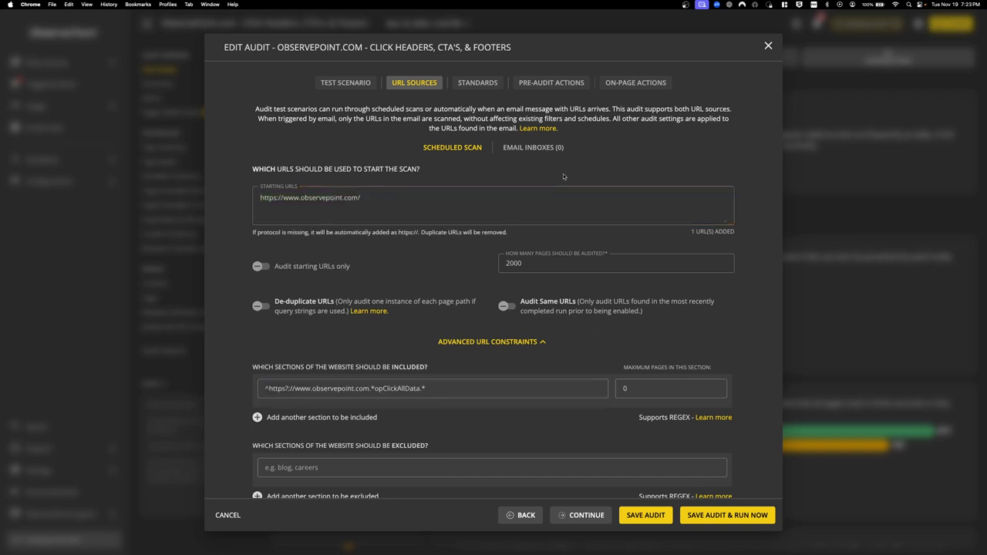
Clear the code of the Execute JavaScript on-page action and paste the configured ClickAll+ code in its place.
click(634, 84)
mouse_move(717, 230)
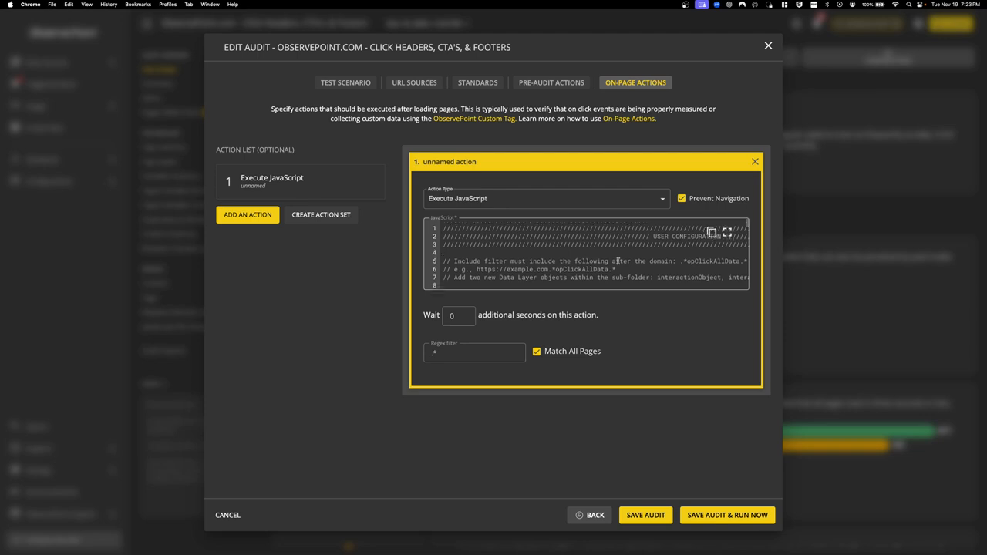
scroll(617, 262, down, 1)
key(super+a)
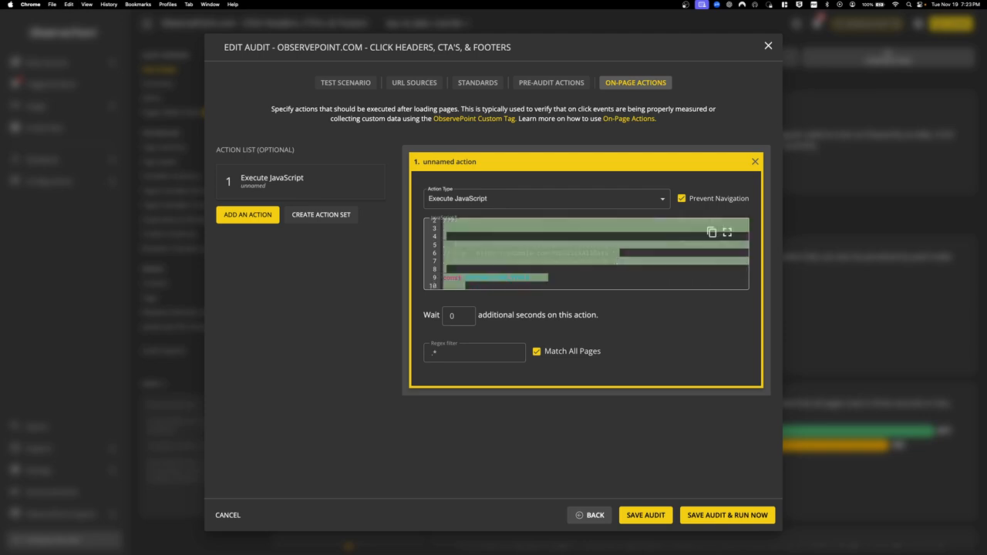
key(BackSpace)
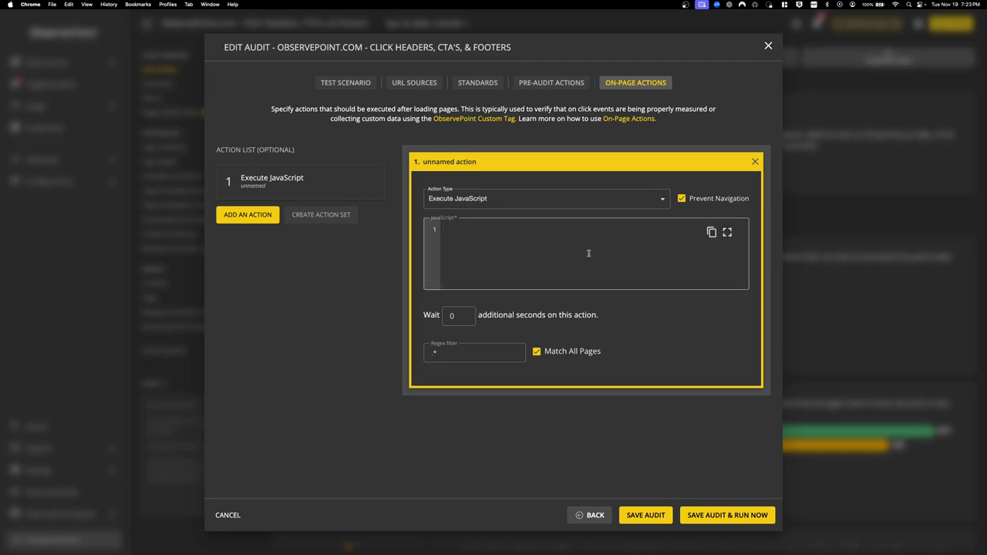
key(super+v)
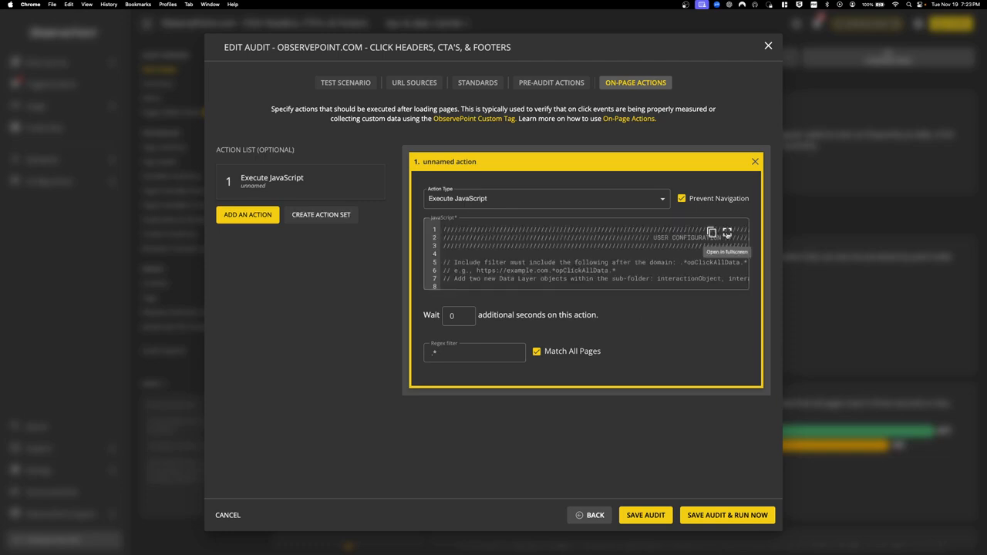
Examine the INTERACTION_TYPES entries of the action's code in full screen, and close that view.
click(727, 232)
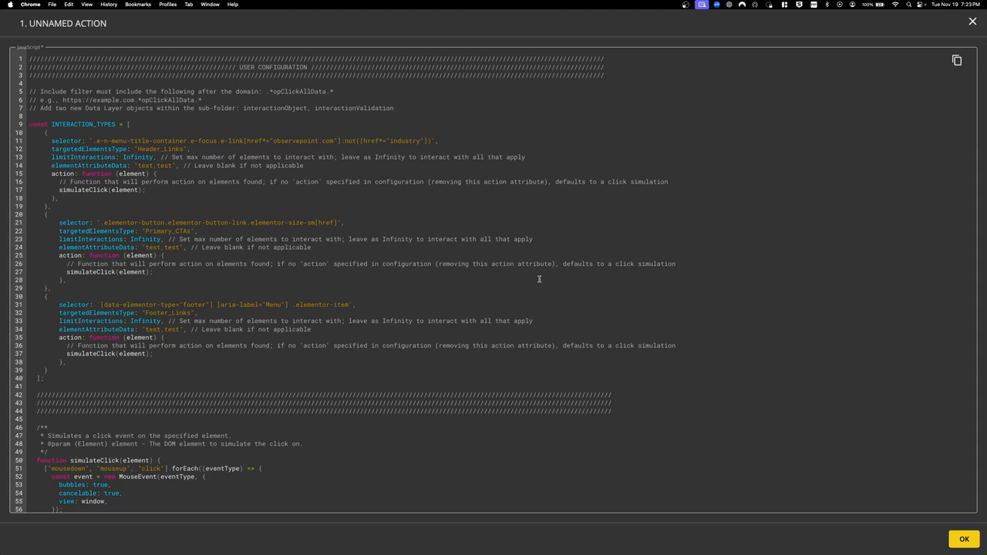
drag(62, 140, 437, 373)
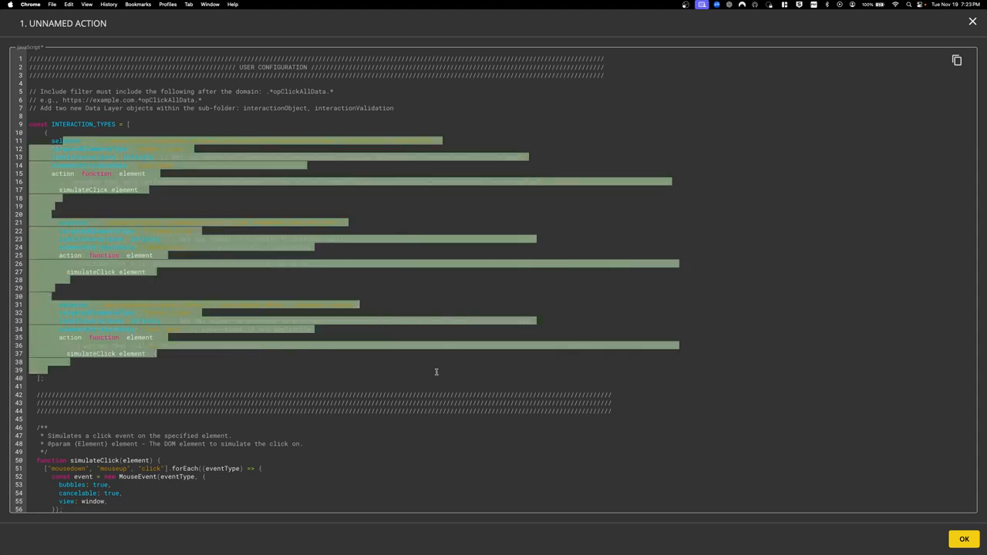
click(539, 329)
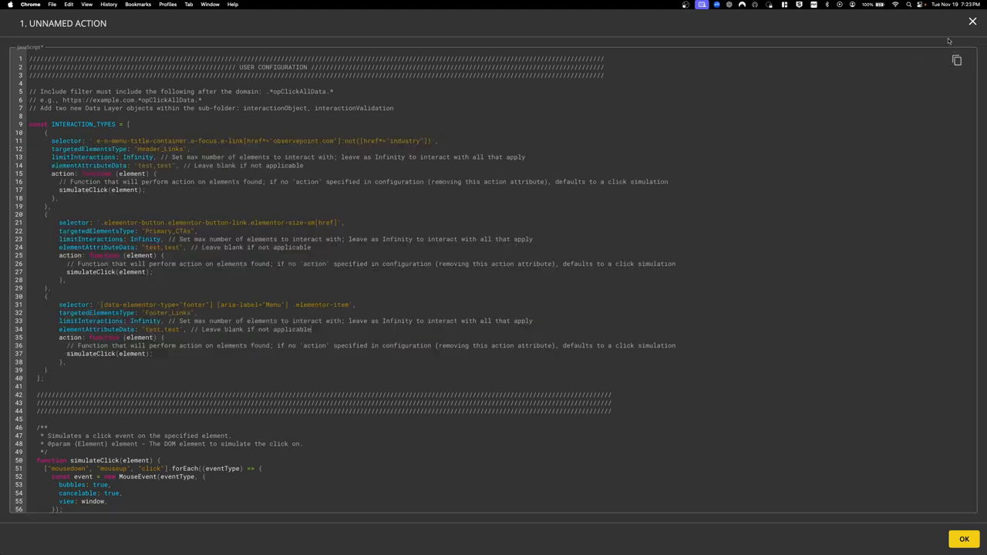
click(972, 22)
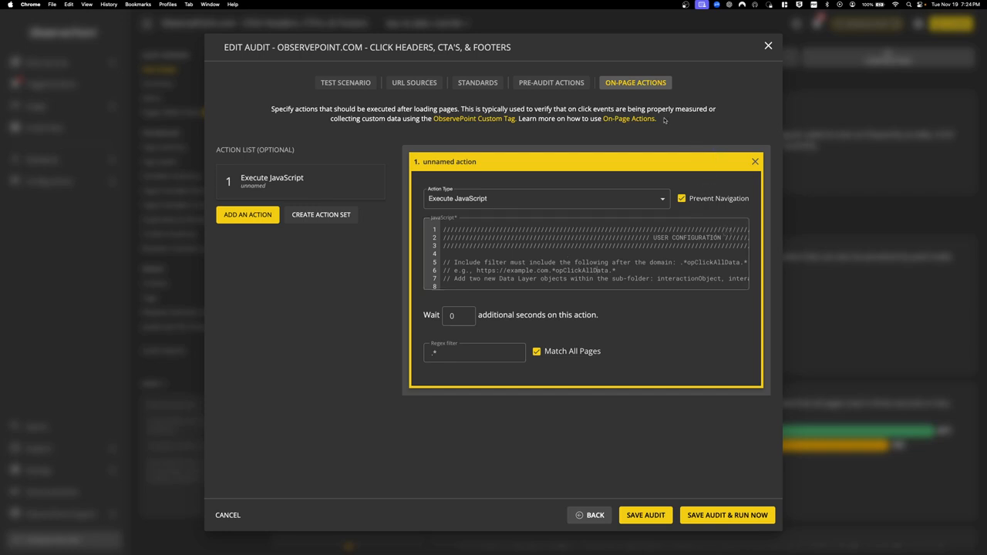
Review the action's Prevent Navigation option and JavaScript code, and turn Match All Pages off and on again.
click(682, 199)
scroll(713, 232, down, 5)
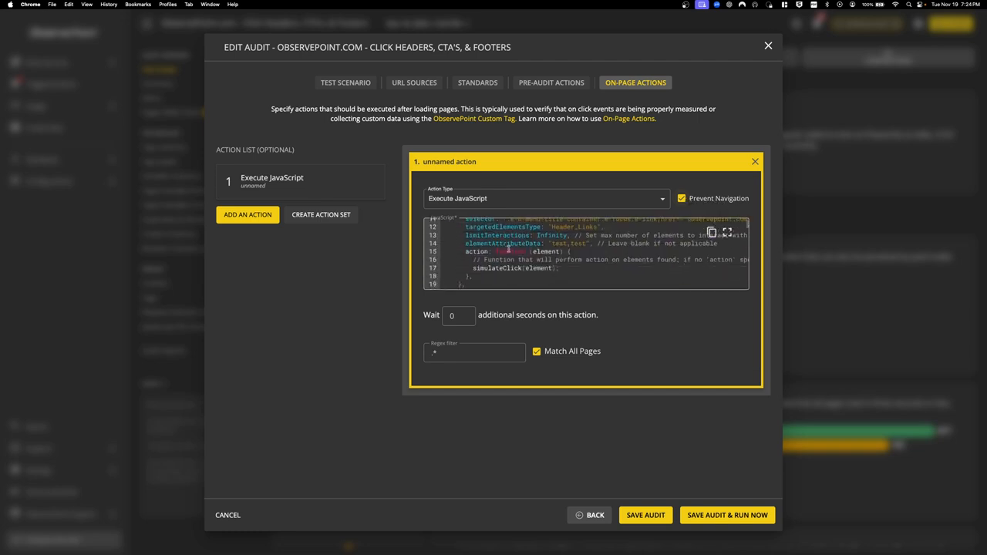
scroll(508, 250, up, 5)
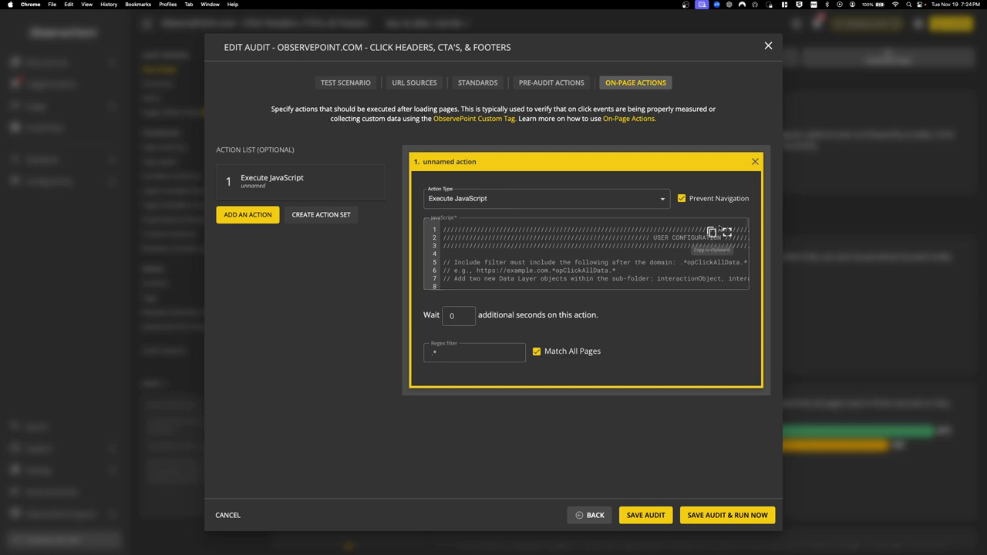
click(537, 352)
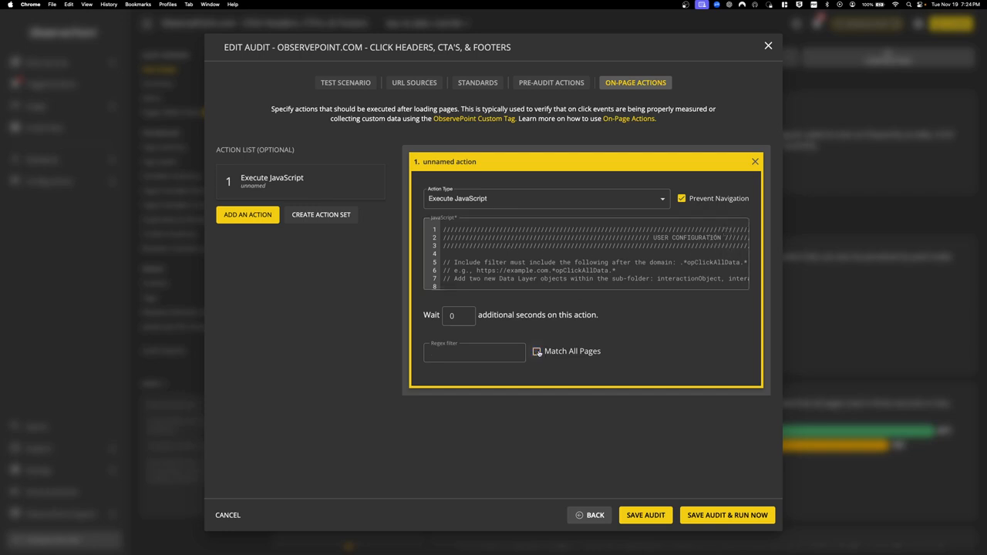
click(537, 352)
Review the audit's assigned standards and its URL sources.
click(498, 85)
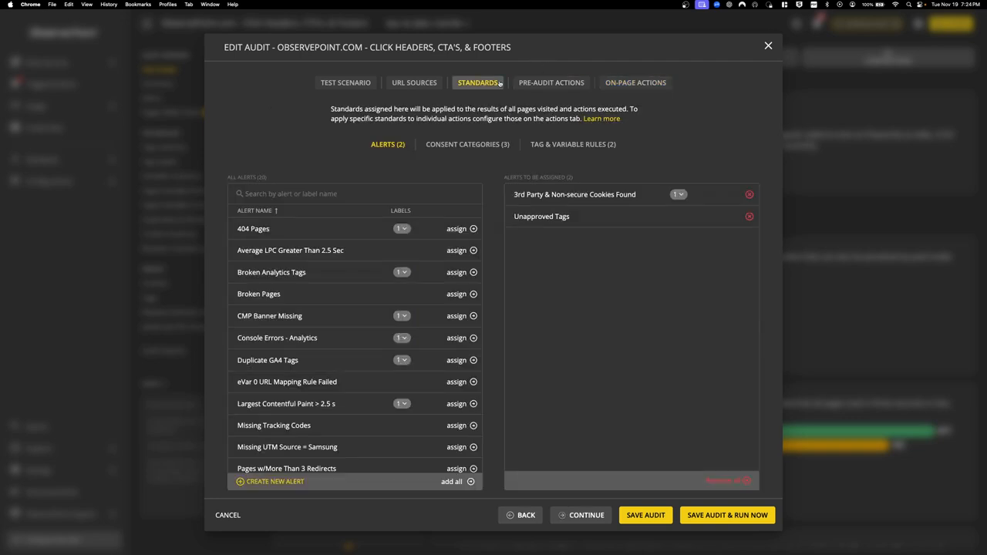
click(416, 83)
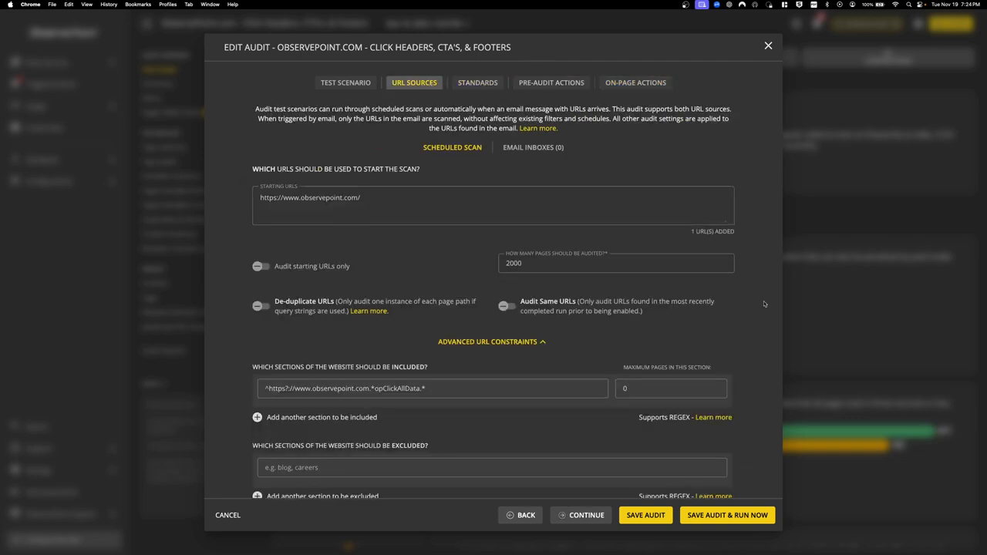
scroll(752, 324, down, 5)
scroll(752, 324, up, 6)
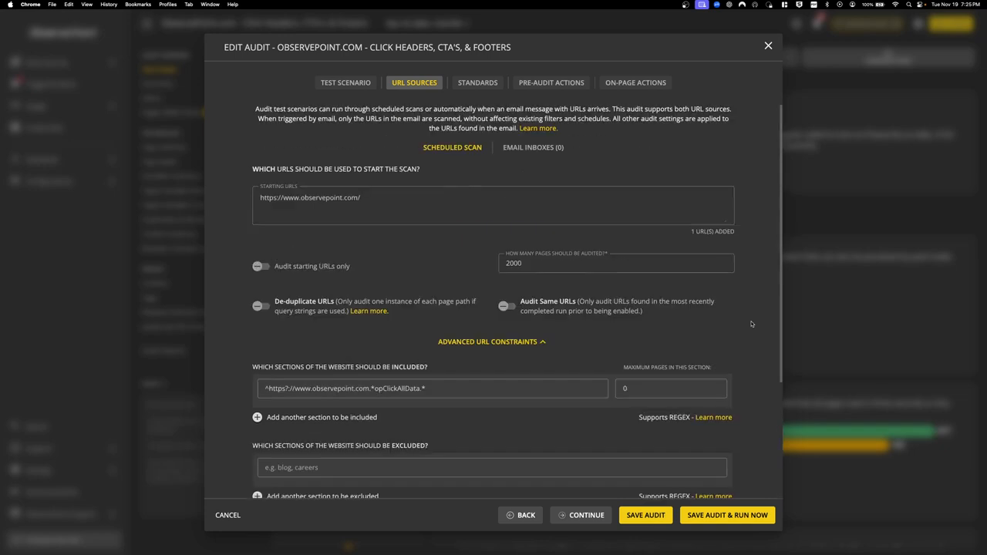
Check the audit name in the test scenario settings and cancel editing the audit without saving.
click(349, 85)
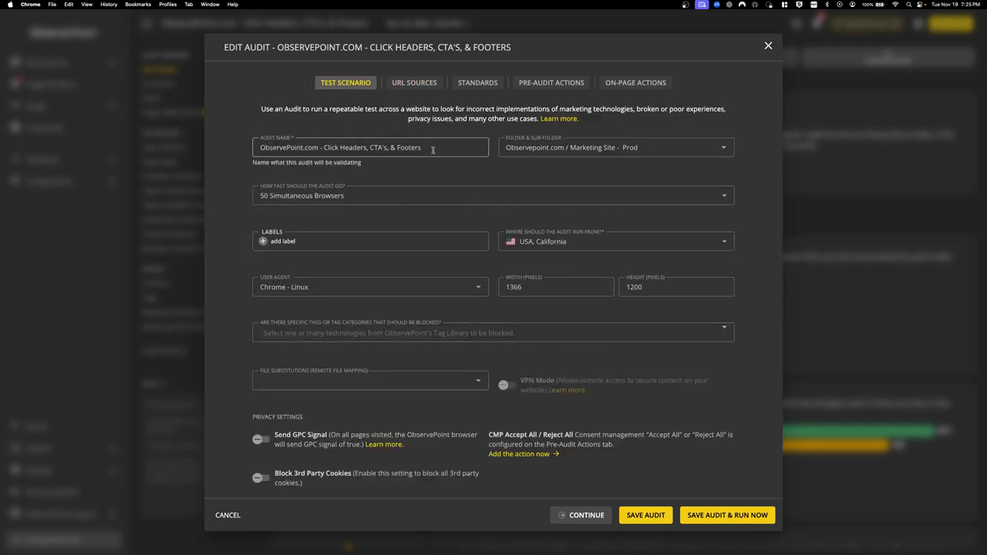
drag(433, 150, 255, 138)
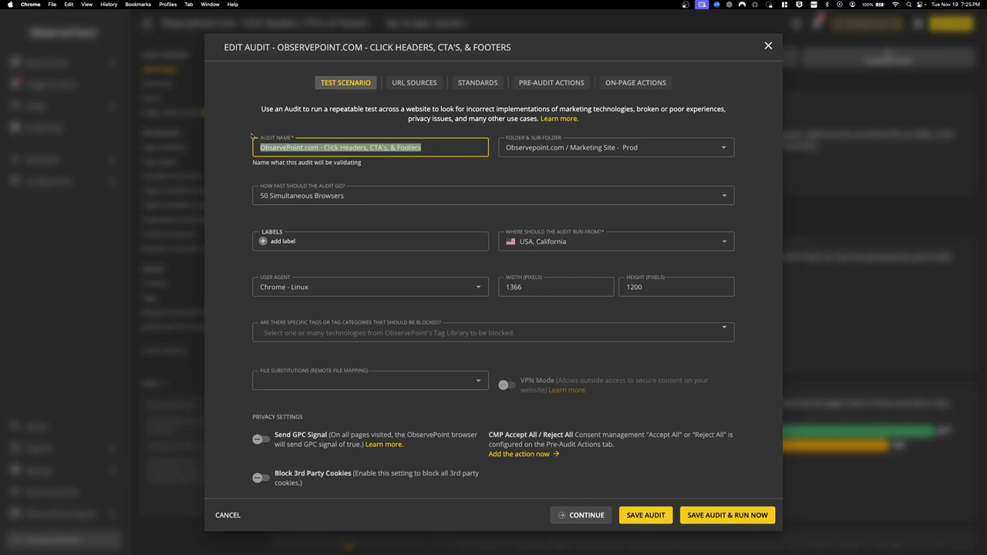
click(311, 128)
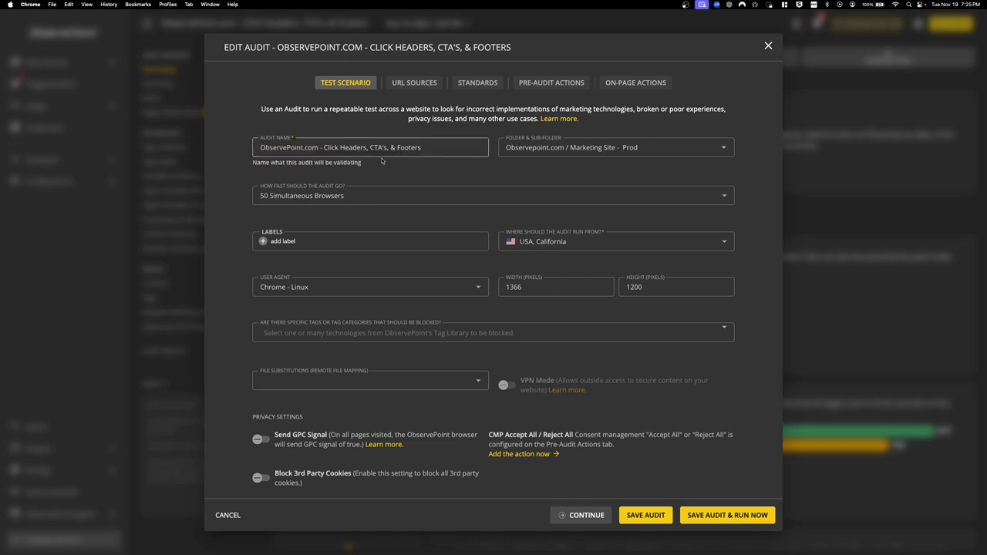
triple_click(431, 153)
click(432, 148)
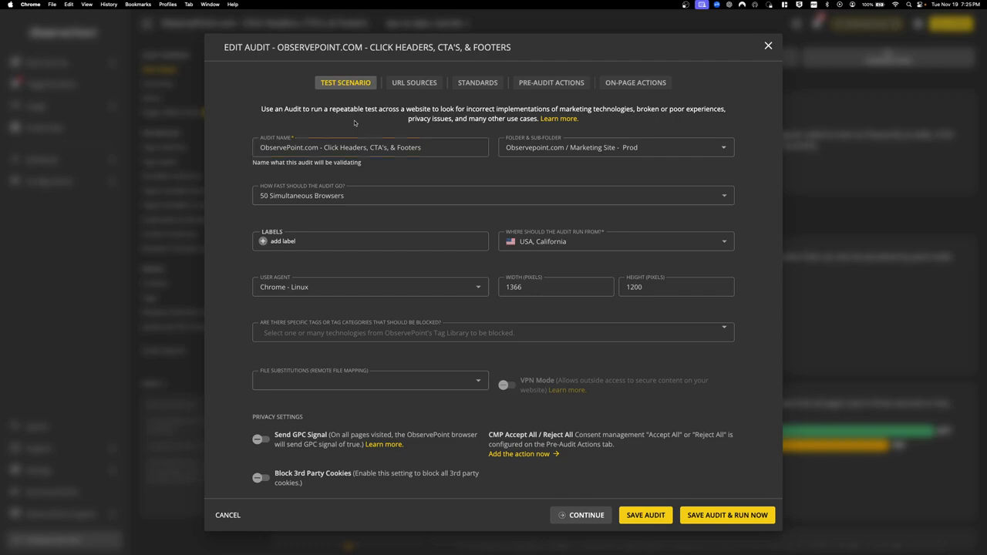
click(241, 514)
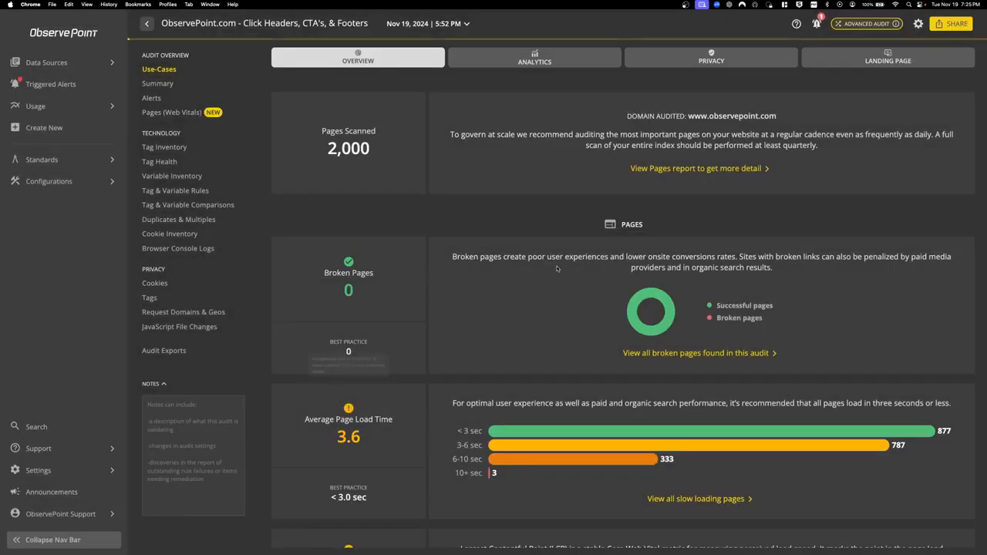